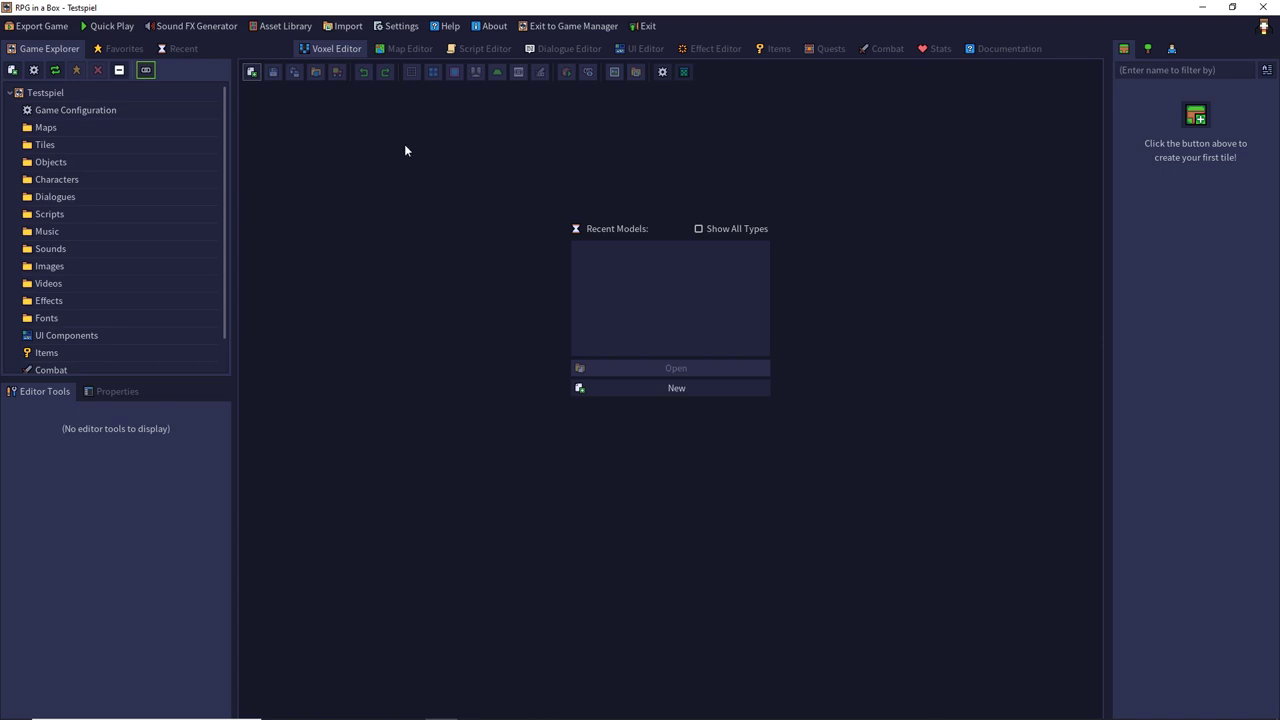
Create a new Character resource named 'rex' with a 16×16×24 grid.
{"action": "left_click", "coordinate": [252, 74]}
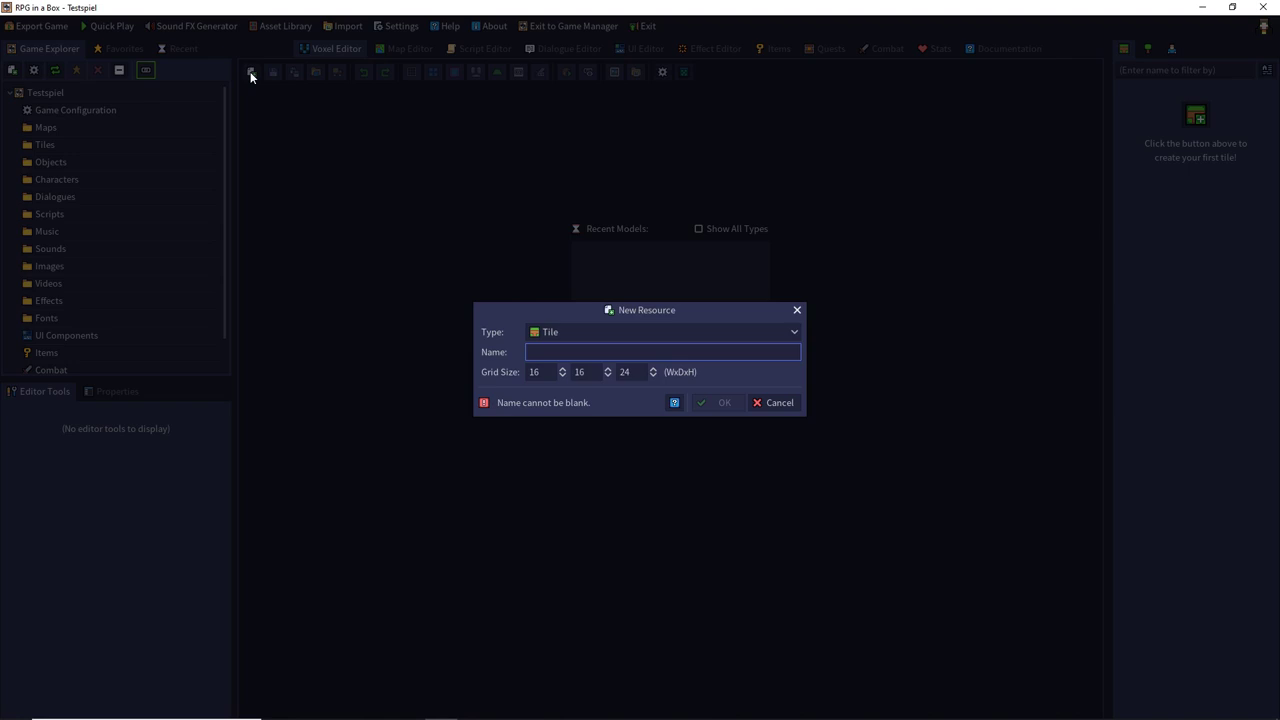
{"action": "left_click", "coordinate": [562, 331]}
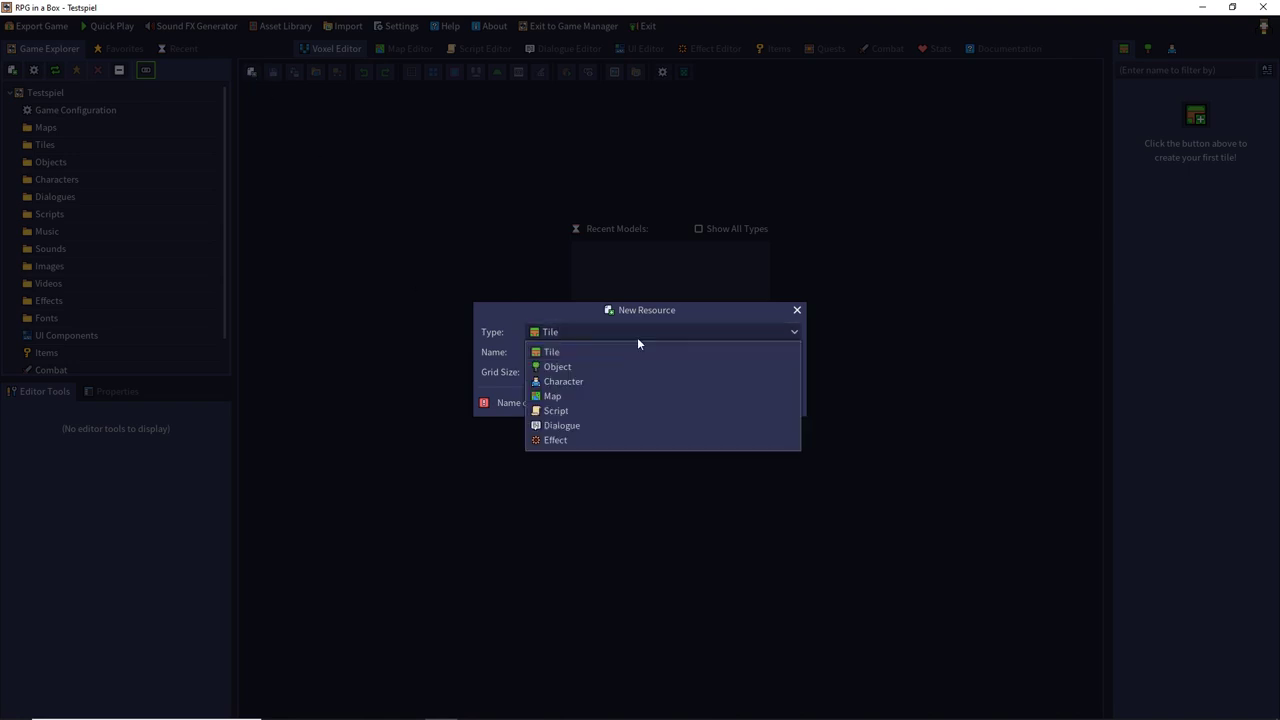
{"action": "left_click", "coordinate": [590, 380]}
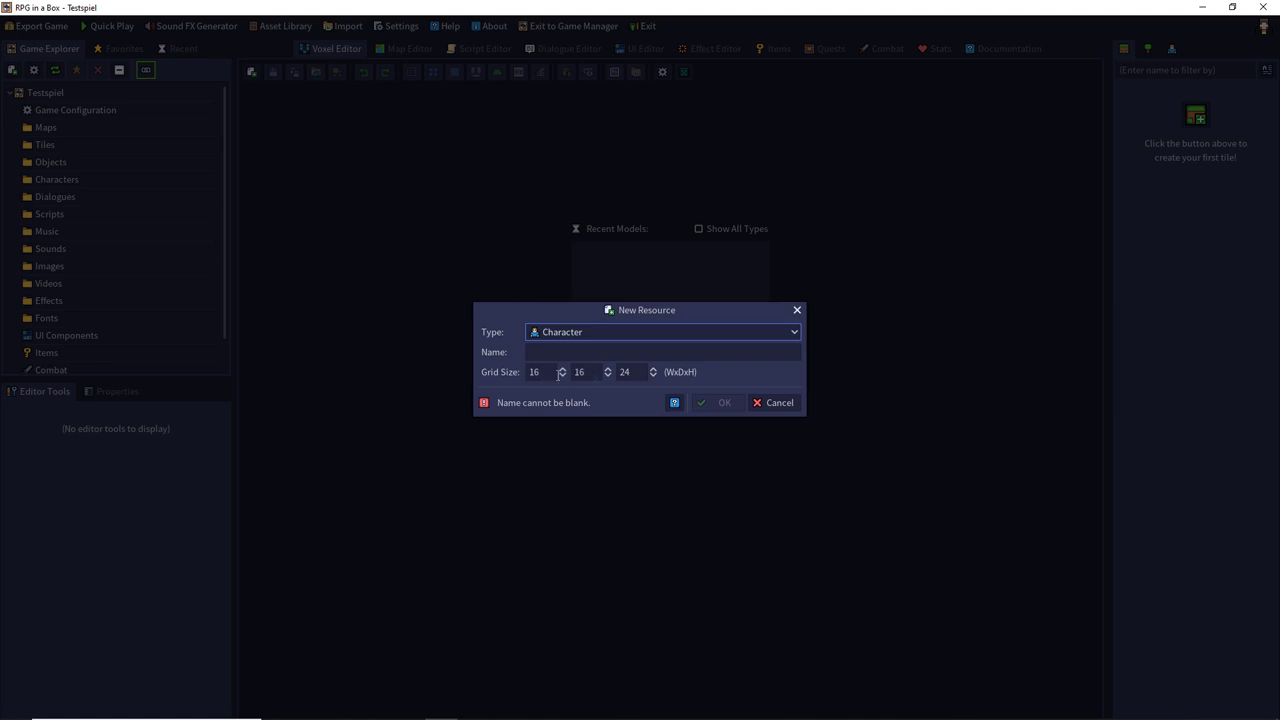
{"action": "left_click", "coordinate": [624, 354]}
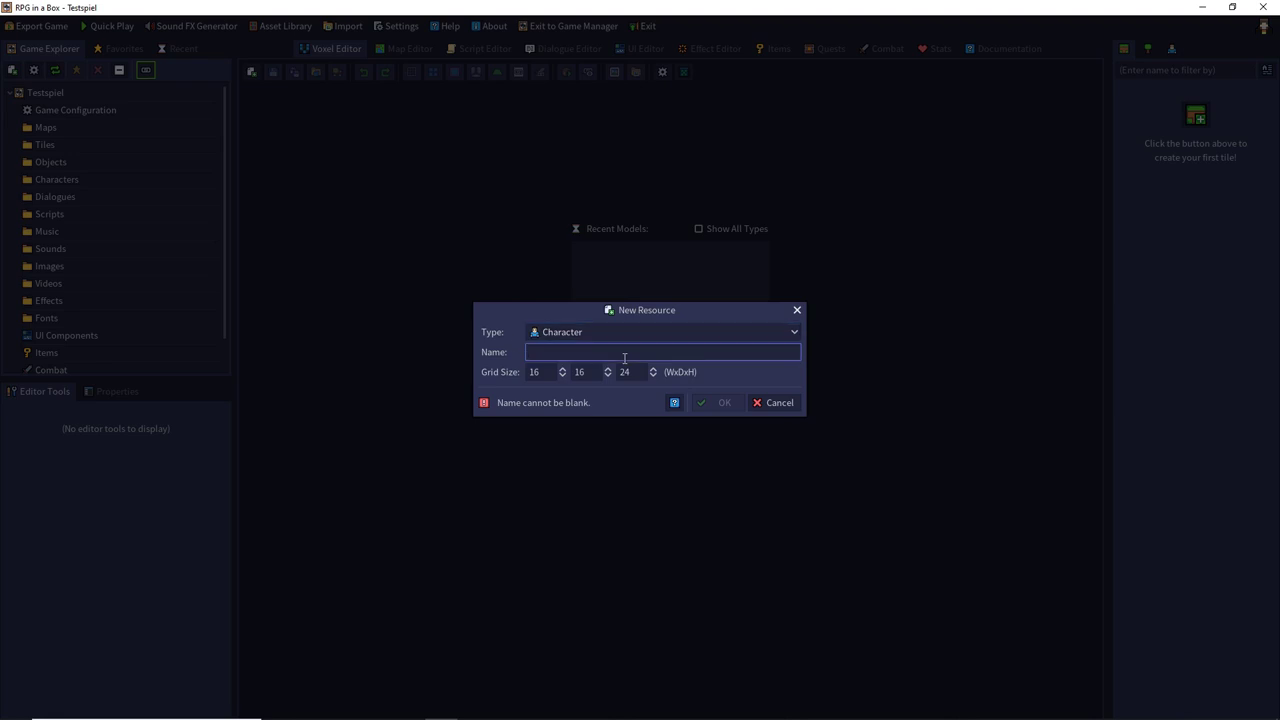
{"action": "type", "text": "rex"}
Confirm the rex character, select the Attach/Place Voxels tool and orbit to an angled view.
{"action": "left_click", "coordinate": [724, 402]}
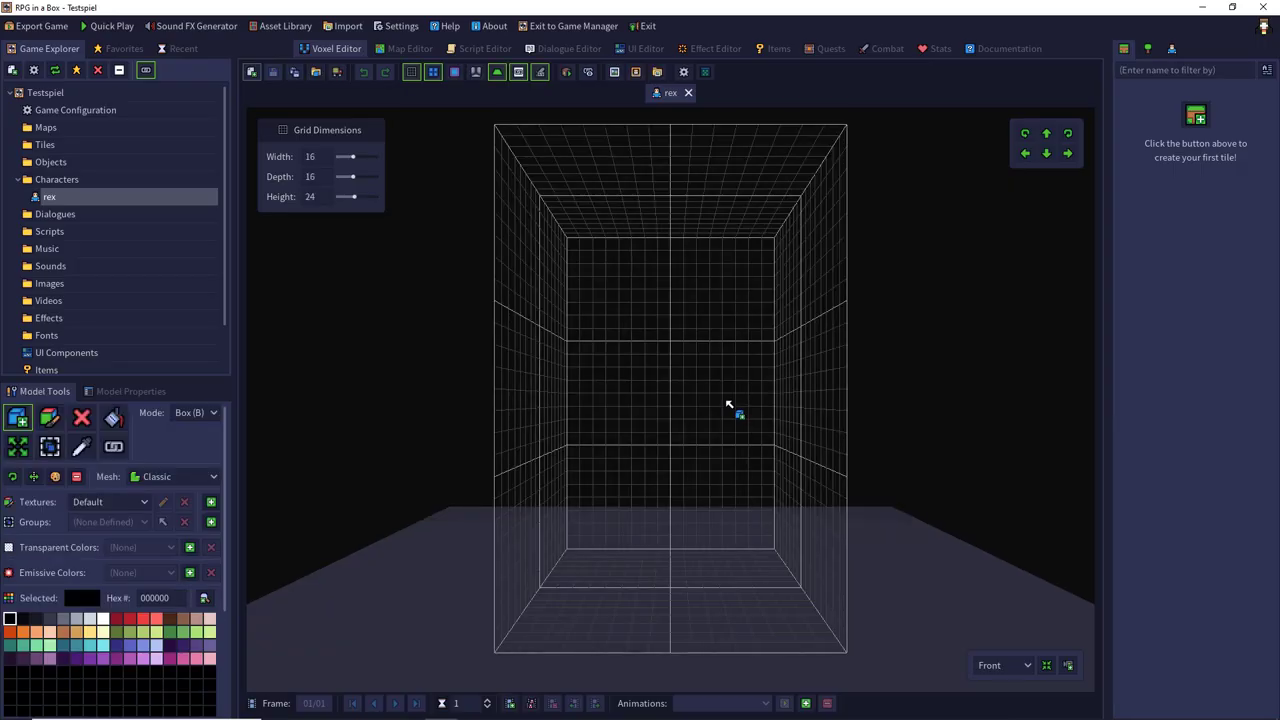
{"action": "left_click", "coordinate": [728, 405]}
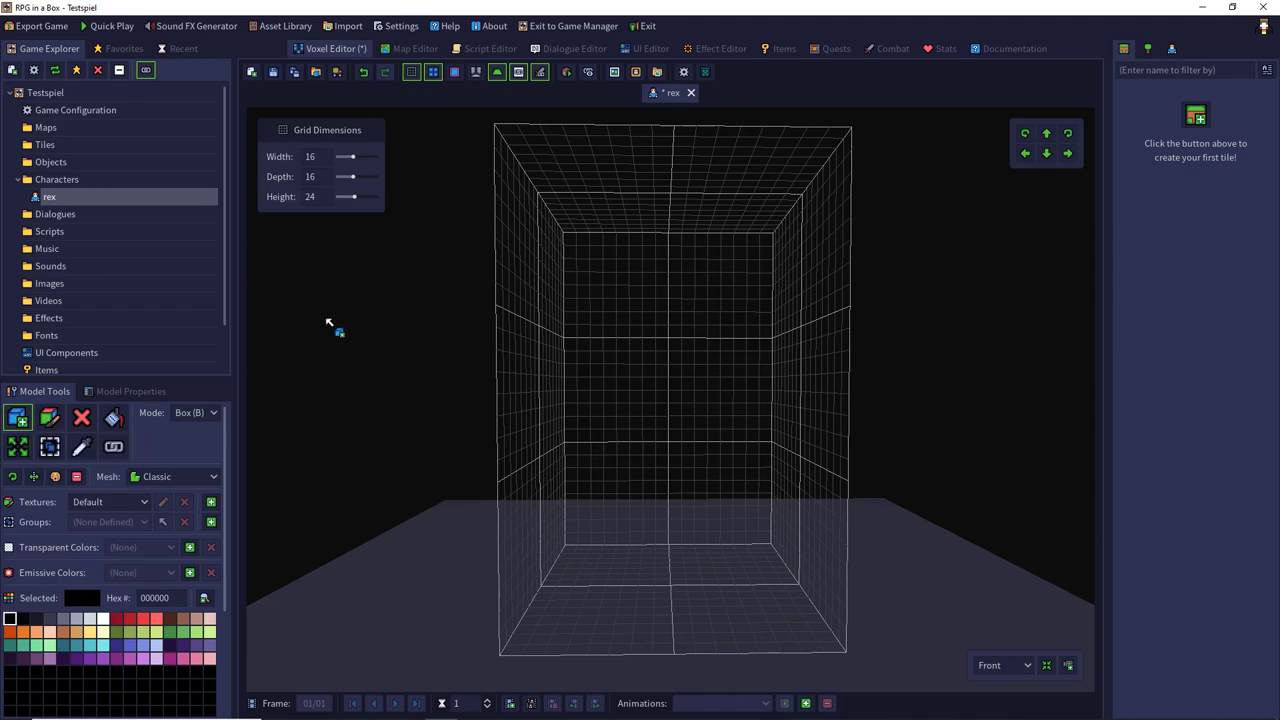
{"action": "mouse_move", "coordinate": [583, 366]}
{"action": "middle_mouse_down"}
{"action": "mouse_move", "coordinate": [809, 403]}
{"action": "mouse_move", "coordinate": [760, 342]}
{"action": "mouse_move", "coordinate": [600, 320]}
{"action": "mouse_move", "coordinate": [560, 543]}
{"action": "mouse_move", "coordinate": [677, 406]}
{"action": "mouse_move", "coordinate": [611, 327]}
{"action": "mouse_move", "coordinate": [623, 374]}
{"action": "mouse_move", "coordinate": [645, 354]}
{"action": "mouse_move", "coordinate": [654, 380]}
{"action": "mouse_move", "coordinate": [586, 291]}
{"action": "mouse_move", "coordinate": [613, 443]}
{"action": "mouse_move", "coordinate": [626, 309]}
{"action": "mouse_move", "coordinate": [590, 358]}
{"action": "middle_mouse_up"}
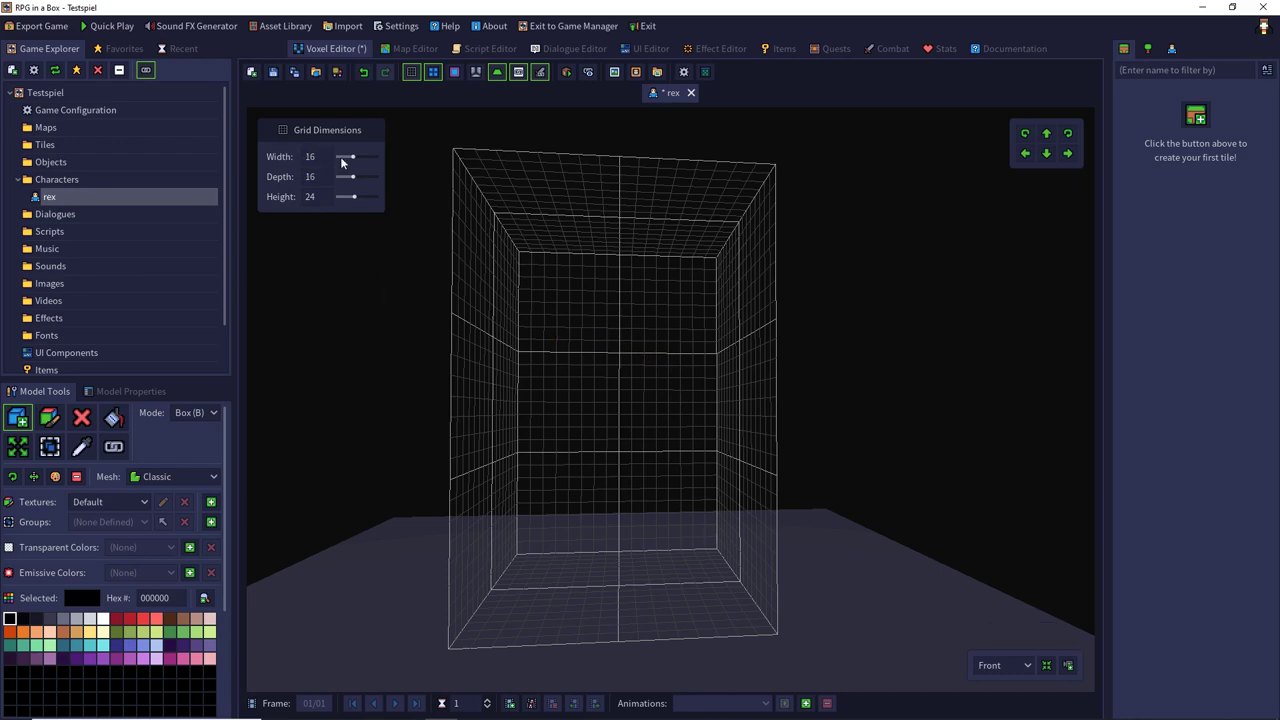
{"action": "left_click_drag", "start_coordinate": [356, 160], "coordinate": [357, 199]}
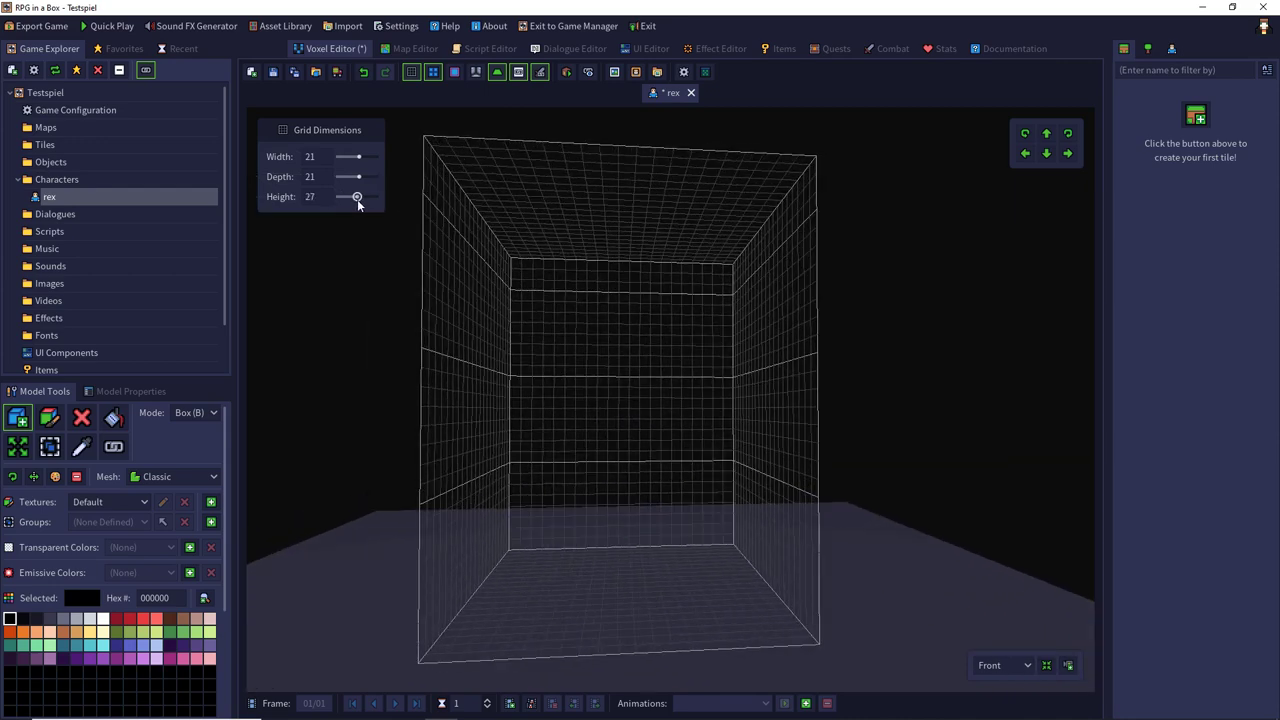
{"action": "double_click", "coordinate": [312, 157]}
{"action": "type", "text": "16"}
{"action": "key", "text": "Return"}
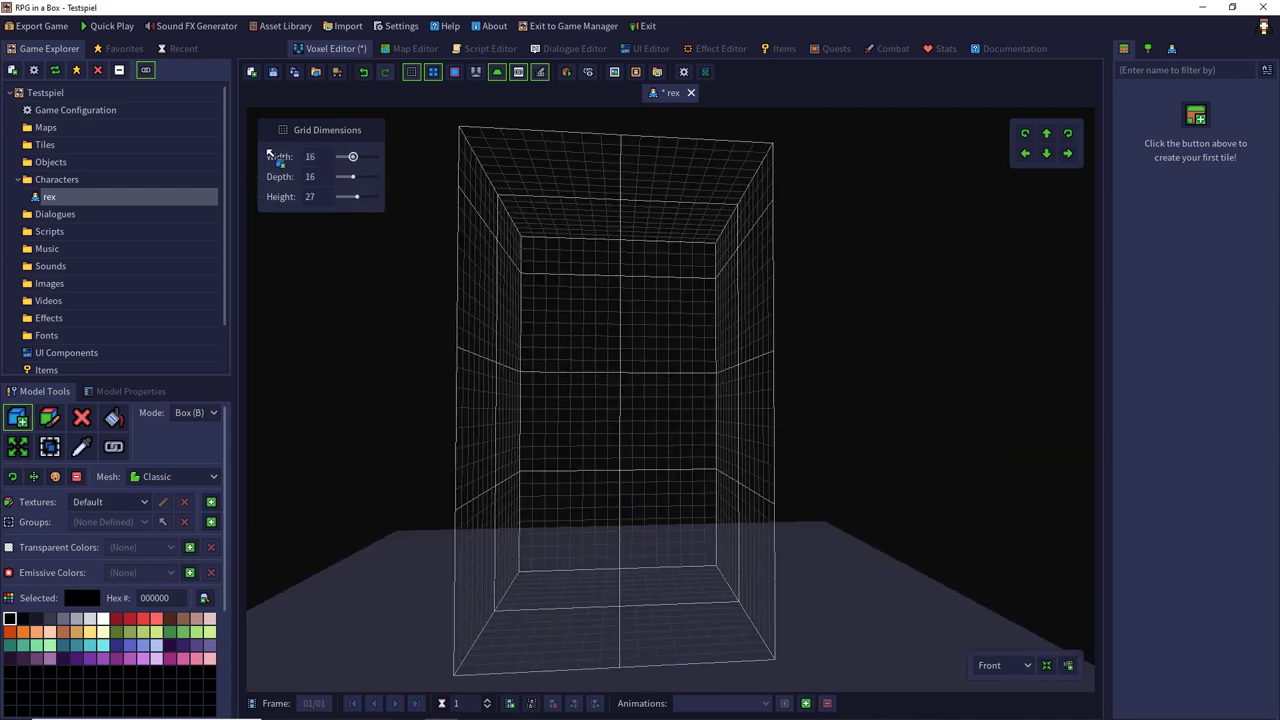
{"action": "double_click", "coordinate": [310, 197]}
{"action": "type", "text": "24"}
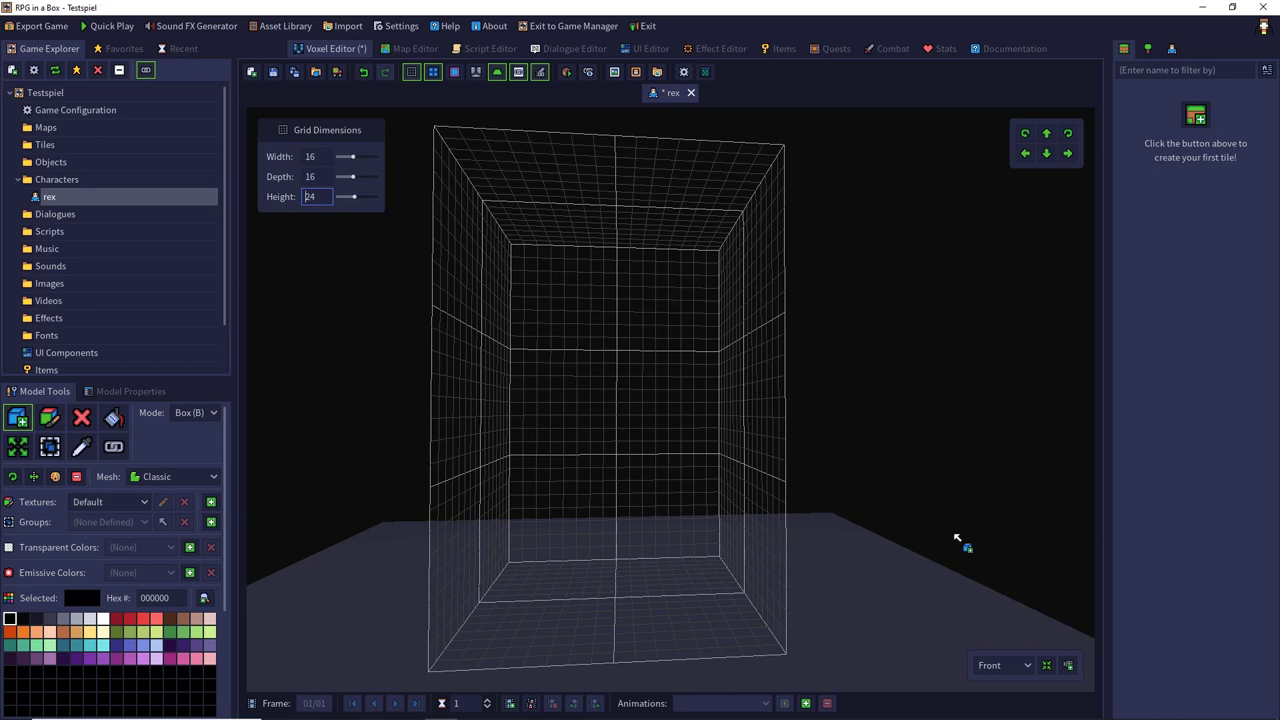
View the empty grid from the Back preset, then return to Front and recenter the camera.
{"action": "left_click", "coordinate": [1005, 665]}
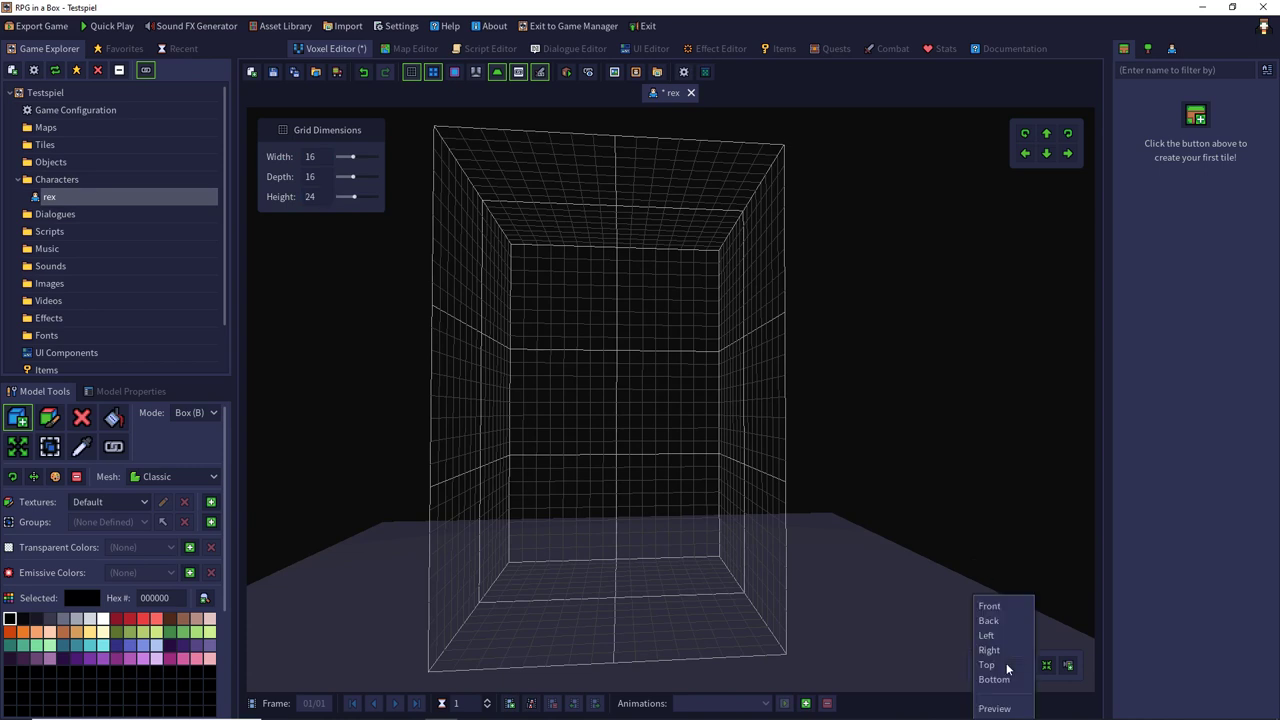
{"action": "left_click", "coordinate": [1004, 608]}
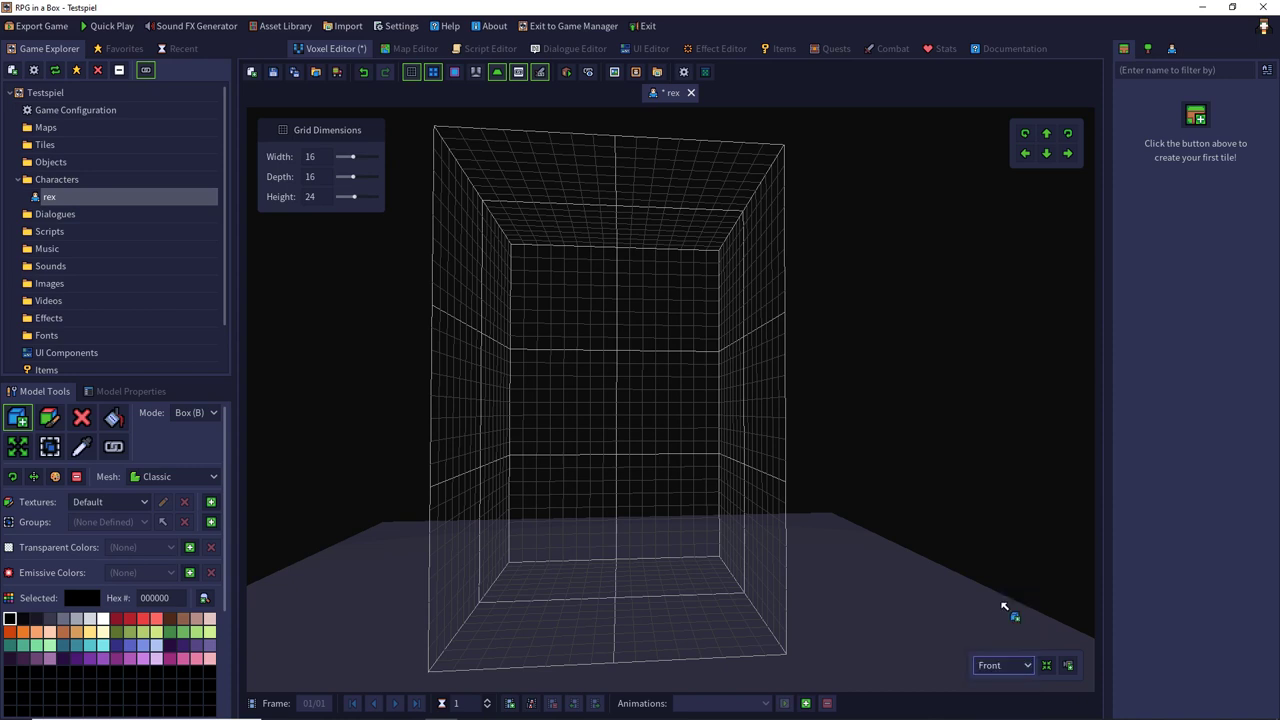
{"action": "left_click", "coordinate": [1016, 668]}
{"action": "left_click", "coordinate": [1012, 619]}
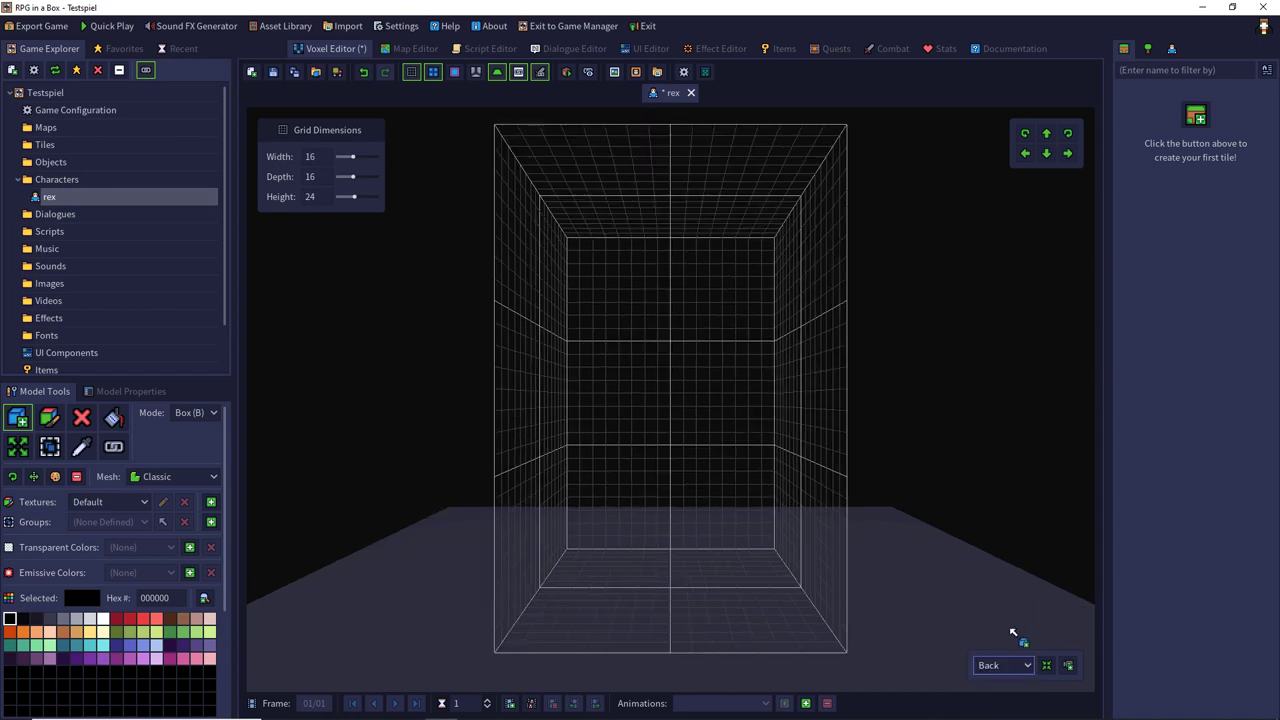
{"action": "left_click", "coordinate": [1005, 665]}
{"action": "left_click", "coordinate": [1004, 606]}
{"action": "left_click", "coordinate": [1045, 665]}
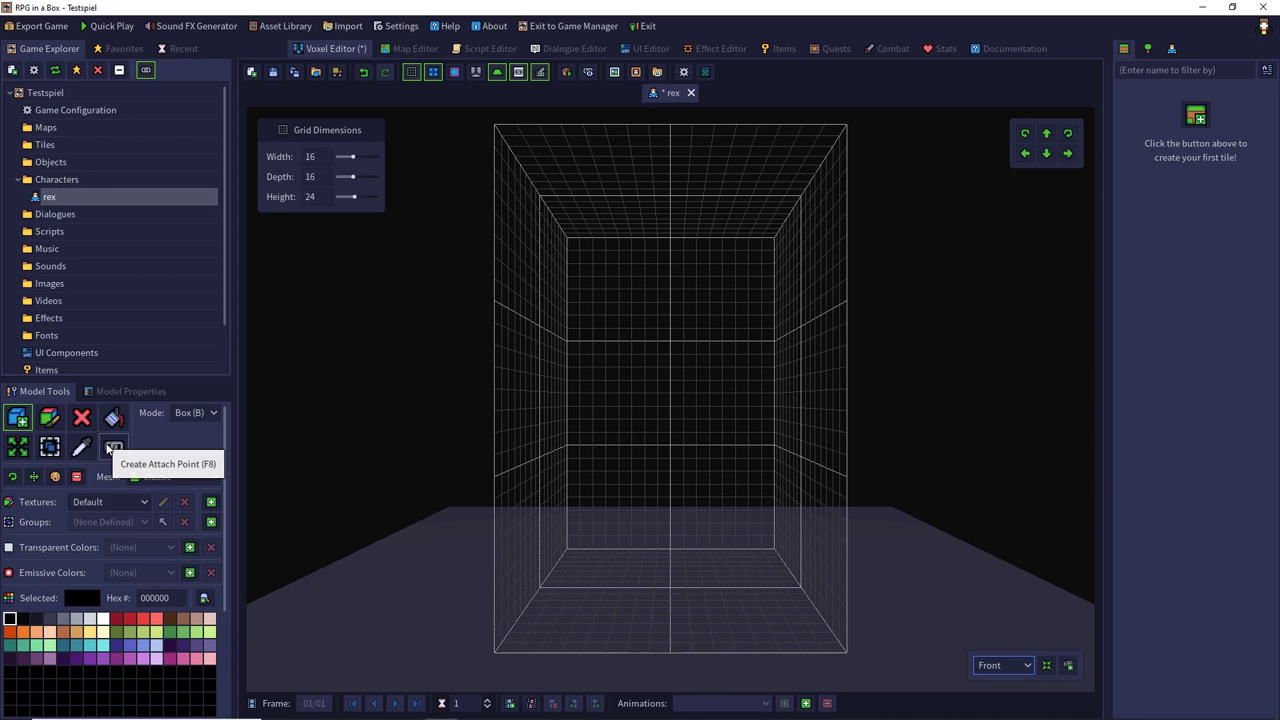
Draw a test box in Box mode near the grid floor, then undo it.
{"action": "left_click", "coordinate": [196, 414]}
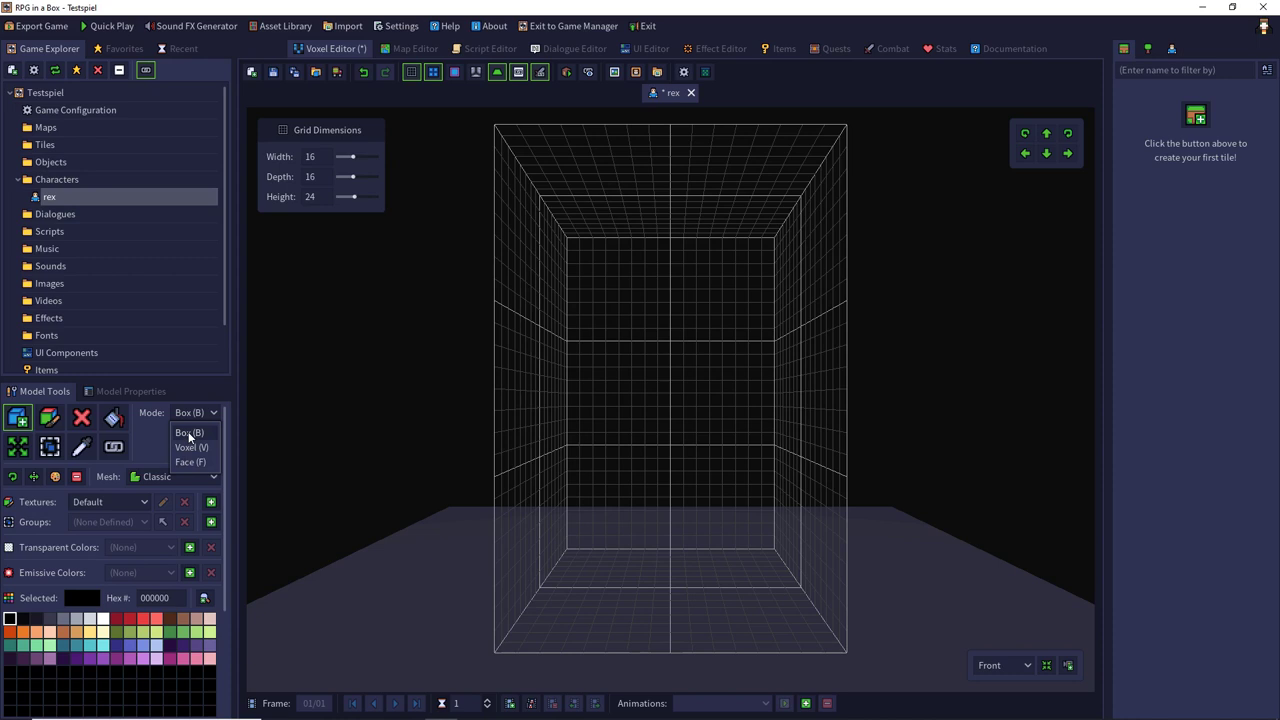
{"action": "left_click", "coordinate": [189, 434]}
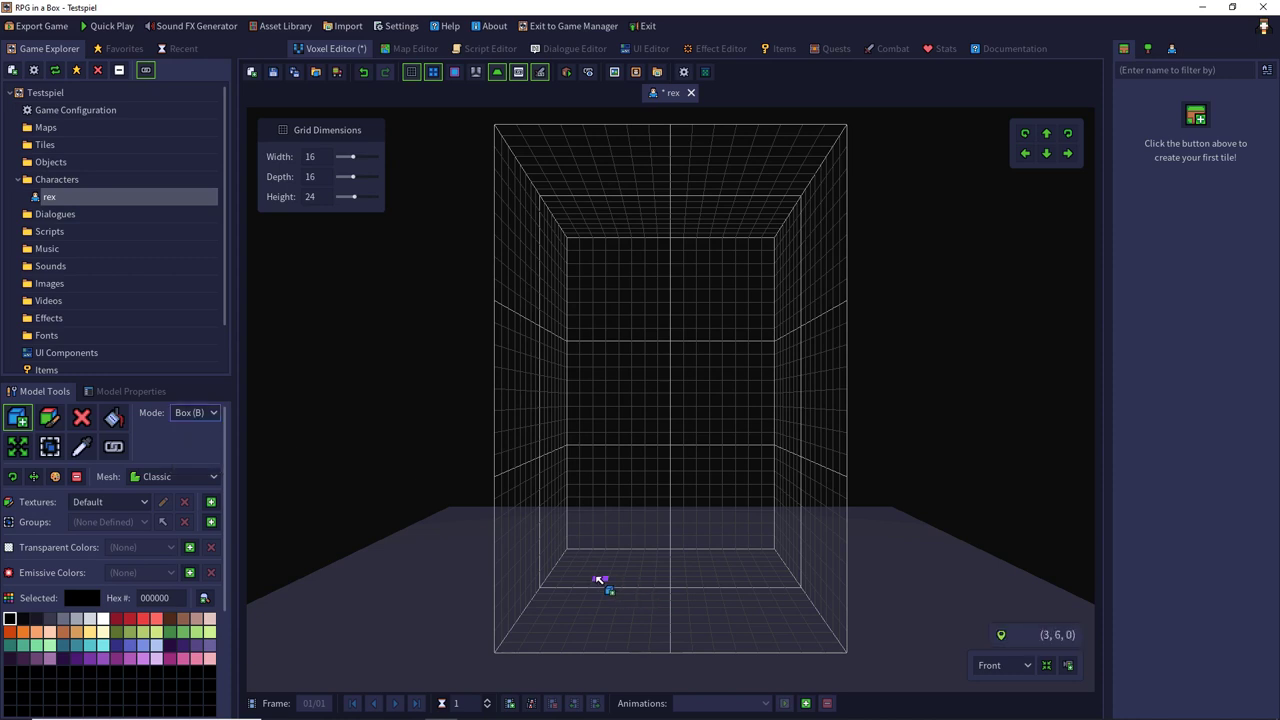
{"action": "left_click_drag", "start_coordinate": [598, 580], "coordinate": [745, 428]}
{"action": "right_click_drag", "start_coordinate": [745, 428], "coordinate": [578, 380]}
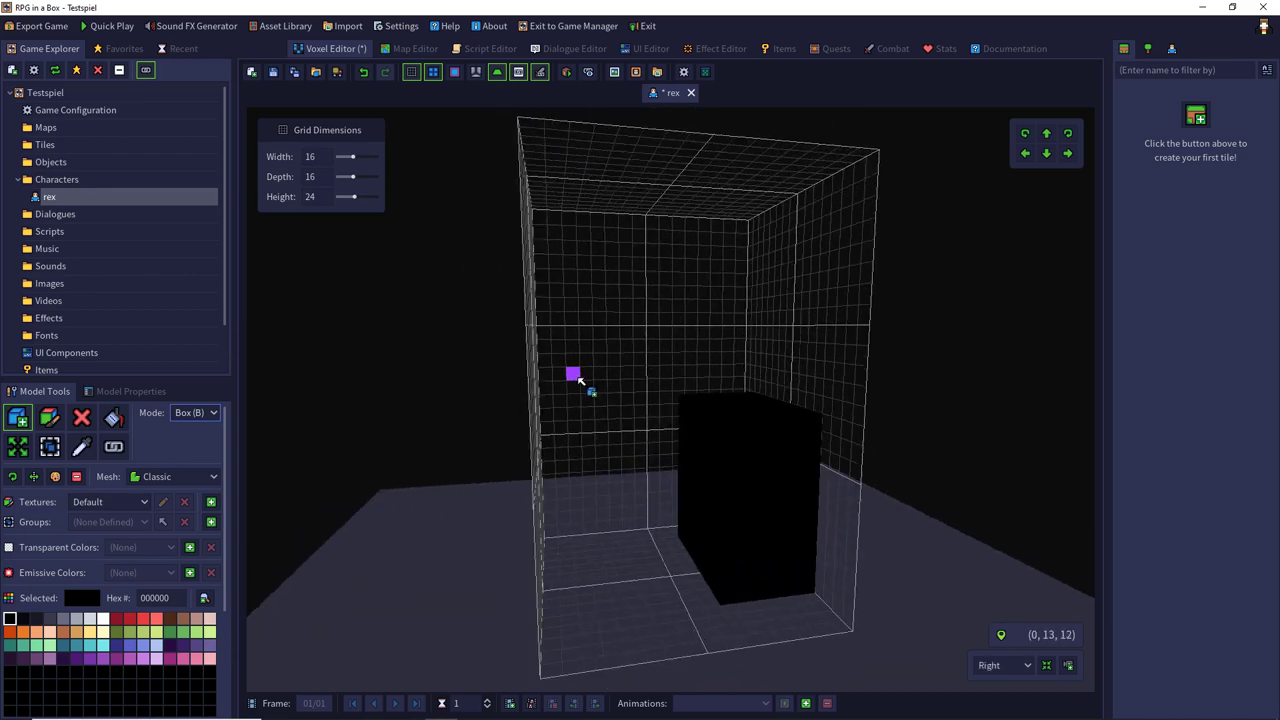
{"action": "key", "text": "ctrl+z"}
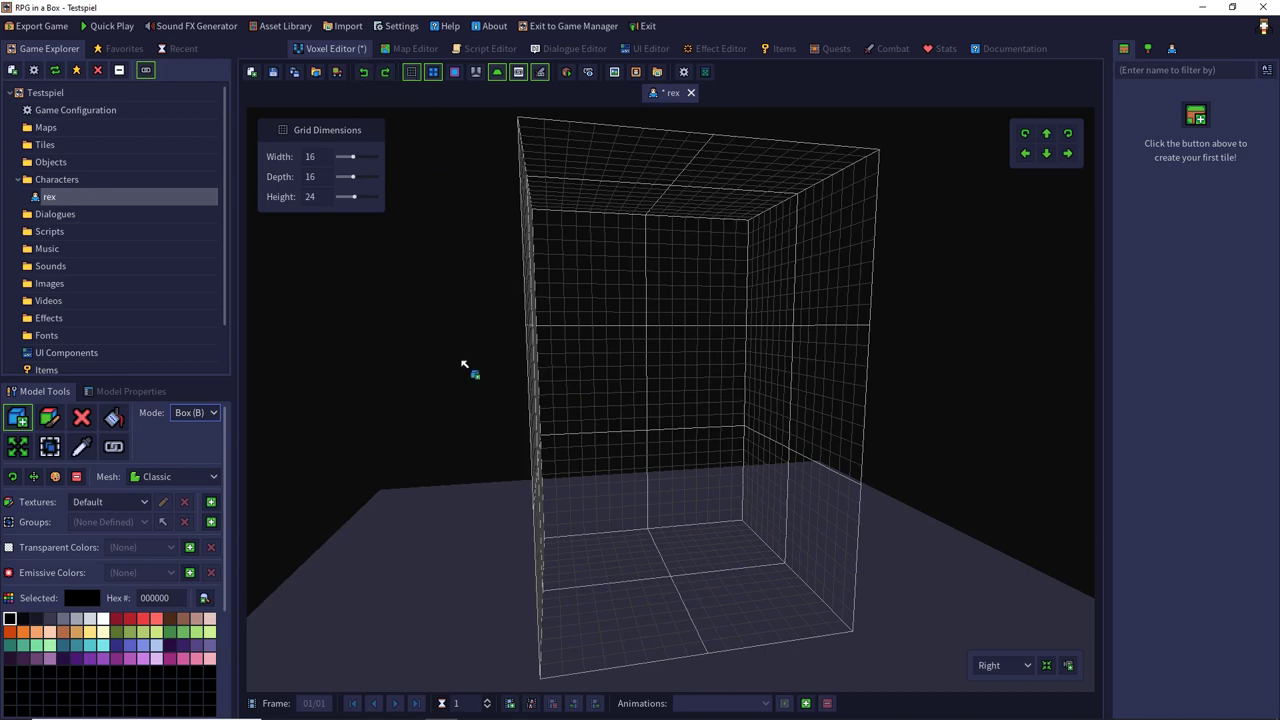
{"action": "right_click_drag", "start_coordinate": [492, 508], "coordinate": [434, 500]}
Snap back to the Front view and bring up the editing-mode list.
{"action": "left_click", "coordinate": [1014, 663]}
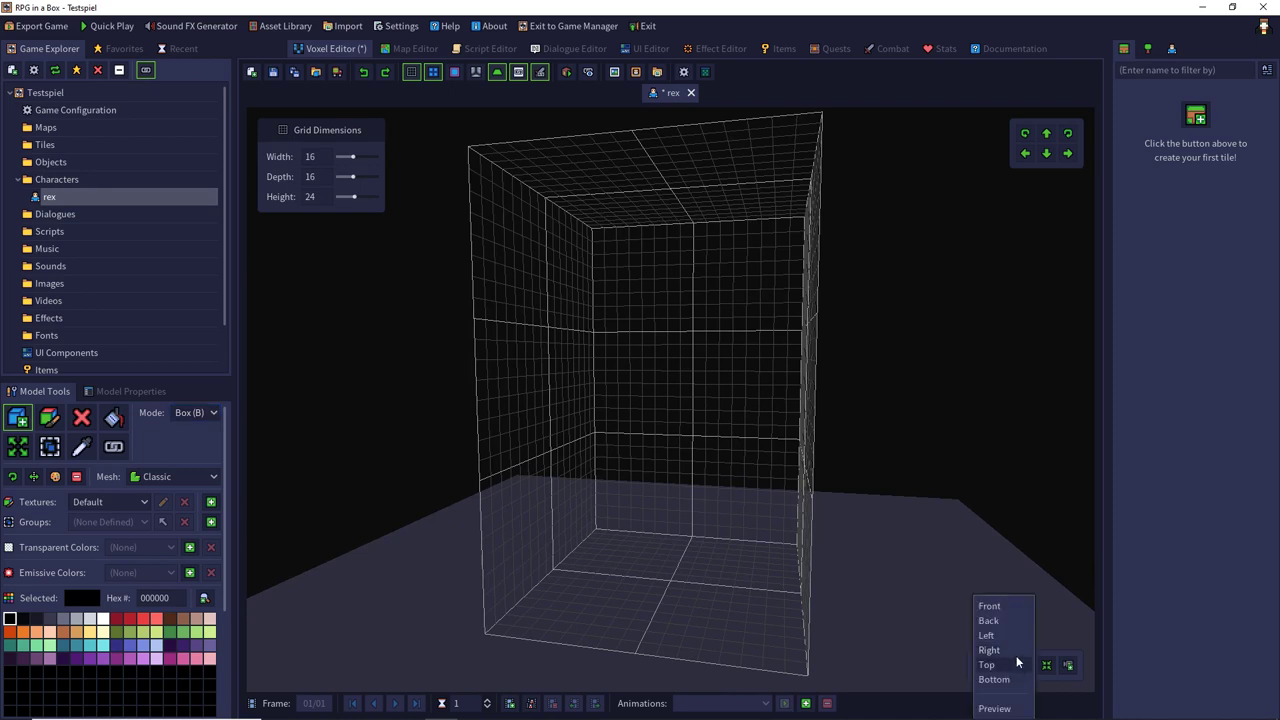
{"action": "left_click", "coordinate": [1008, 605]}
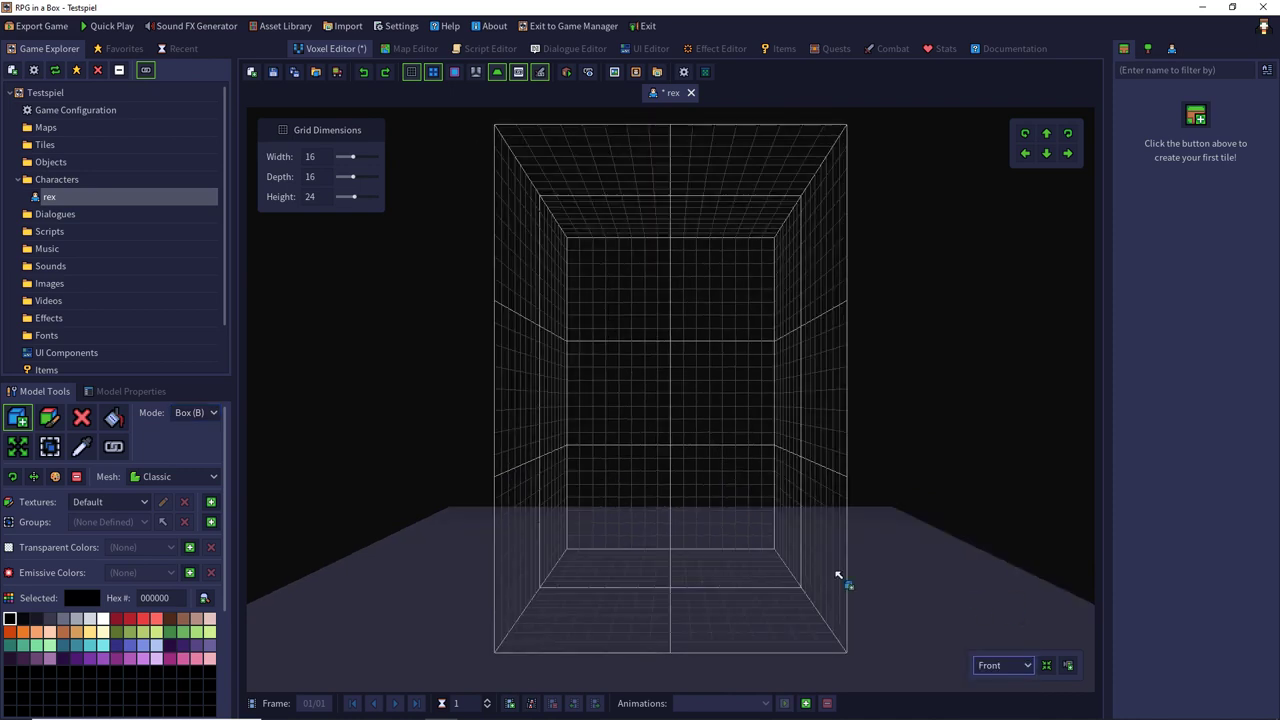
{"action": "left_click", "coordinate": [187, 413]}
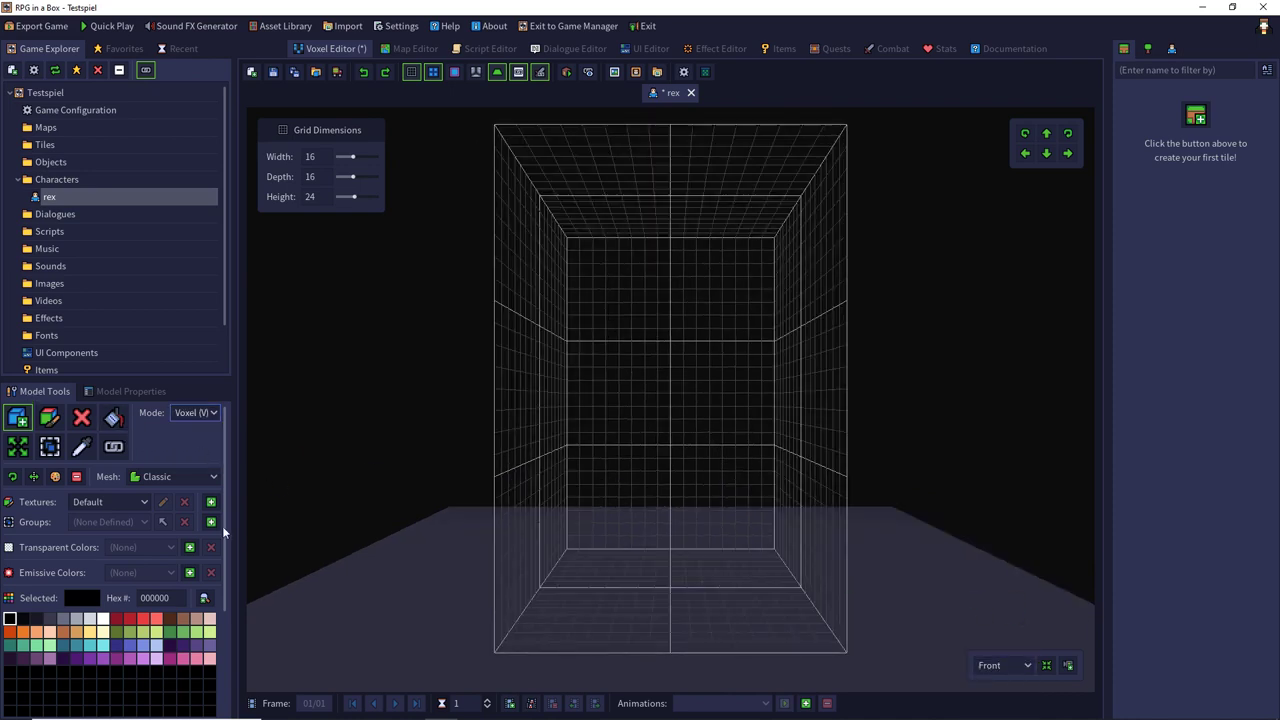
{"action": "left_click", "coordinate": [210, 414]}
Choose Face (F) from the Mode dropdown in Model Tools.
{"action": "left_click", "coordinate": [190, 462]}
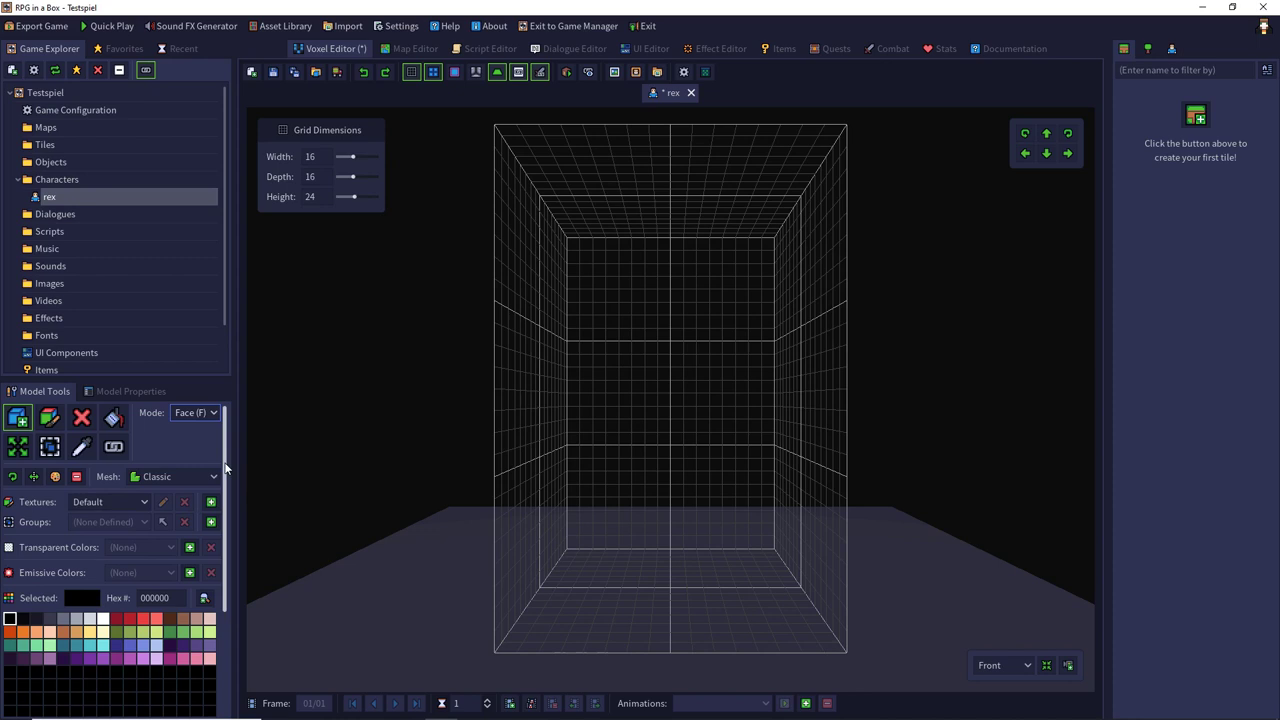
Duplicate the Box of Colors palette as a new palette named 'Custom'.
{"action": "scroll", "coordinate": [213, 588], "scroll_direction": "down", "scroll_amount": 5}
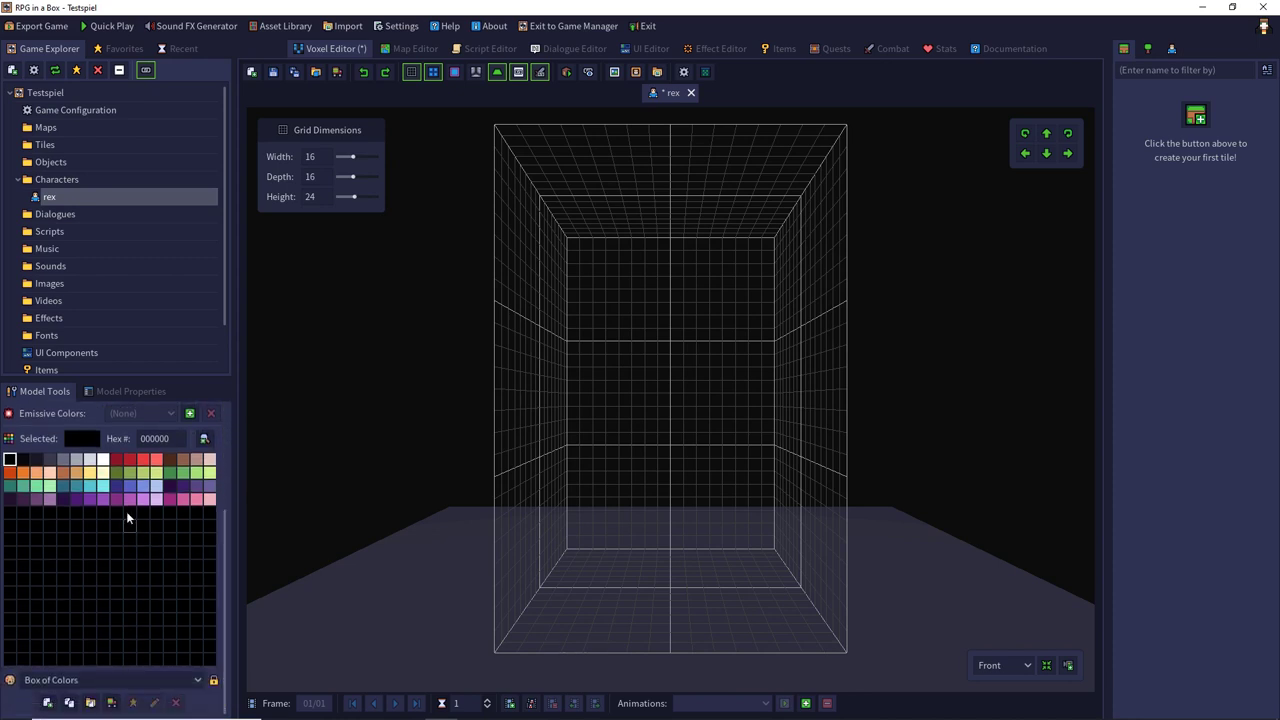
{"action": "left_click", "coordinate": [120, 680]}
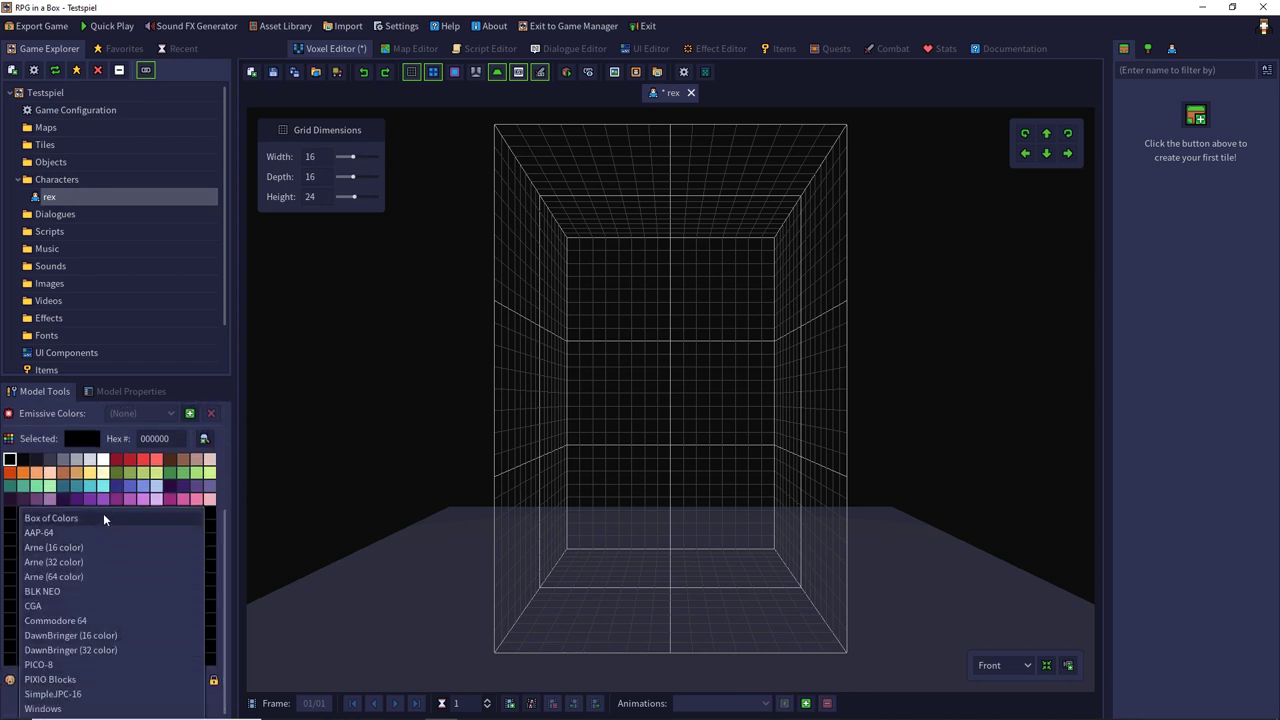
{"action": "left_click", "coordinate": [93, 517]}
{"action": "left_click", "coordinate": [140, 676]}
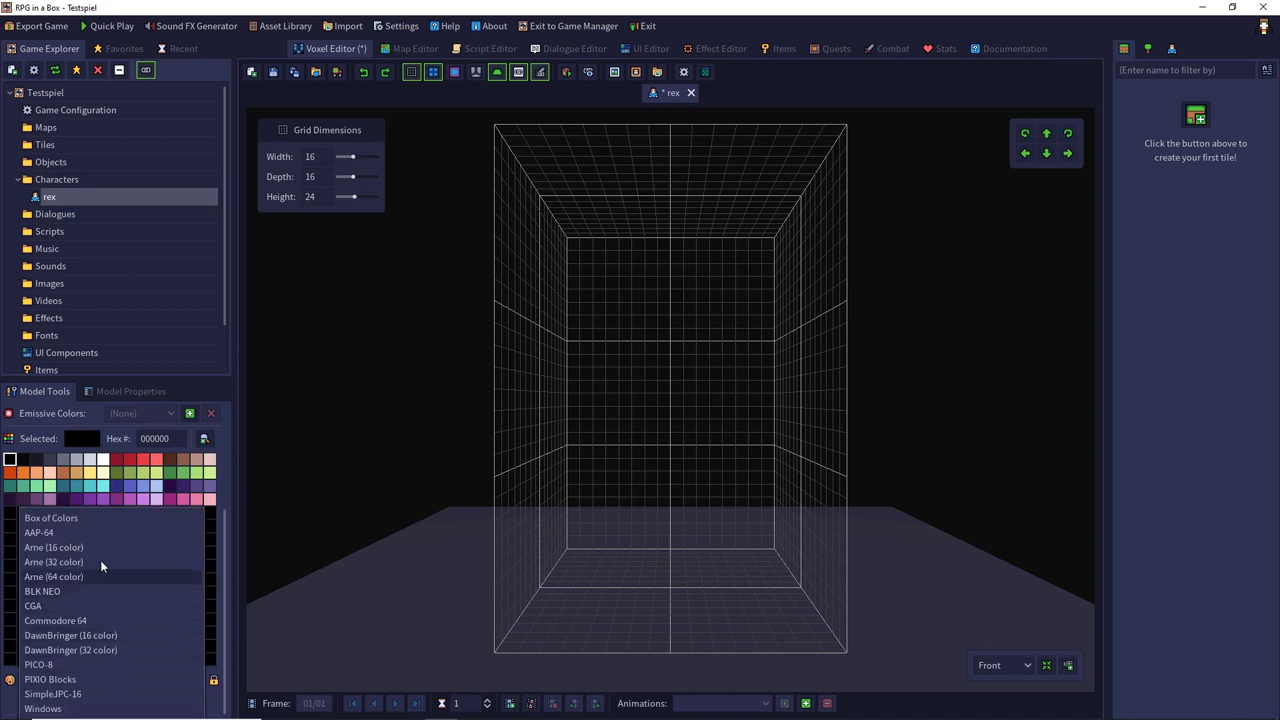
{"action": "left_click", "coordinate": [100, 519]}
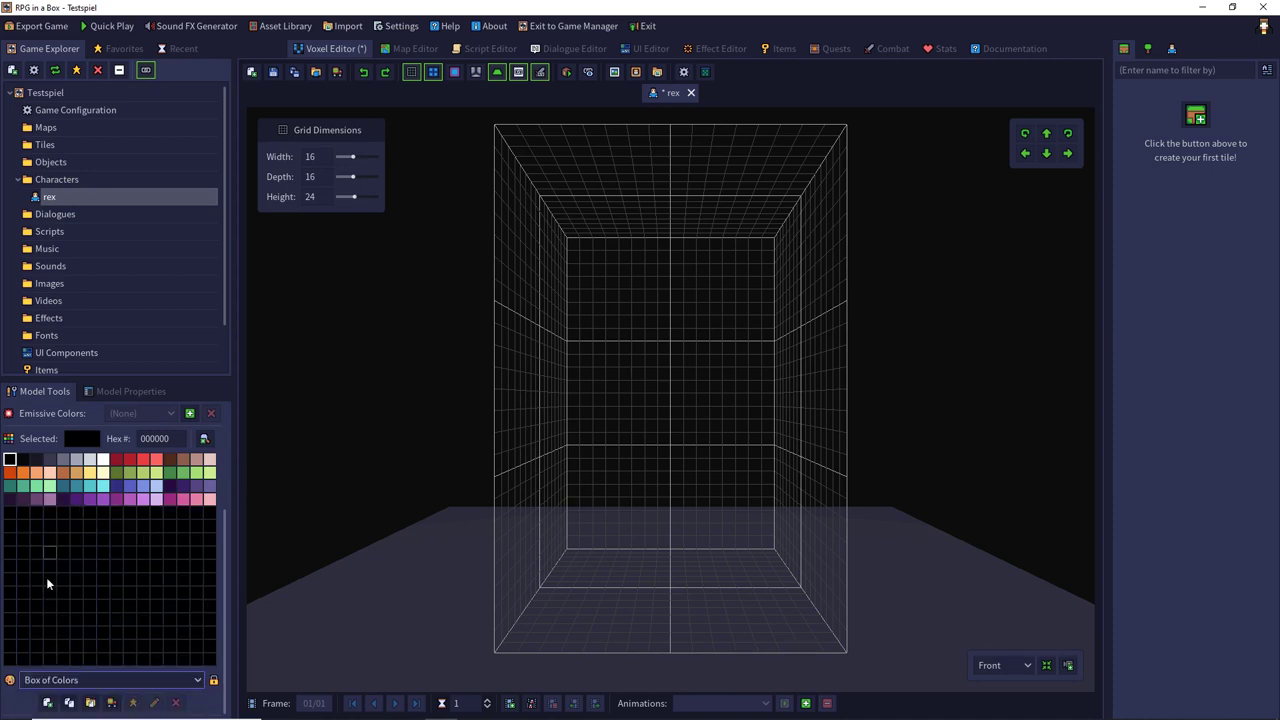
{"action": "left_click", "coordinate": [69, 704]}
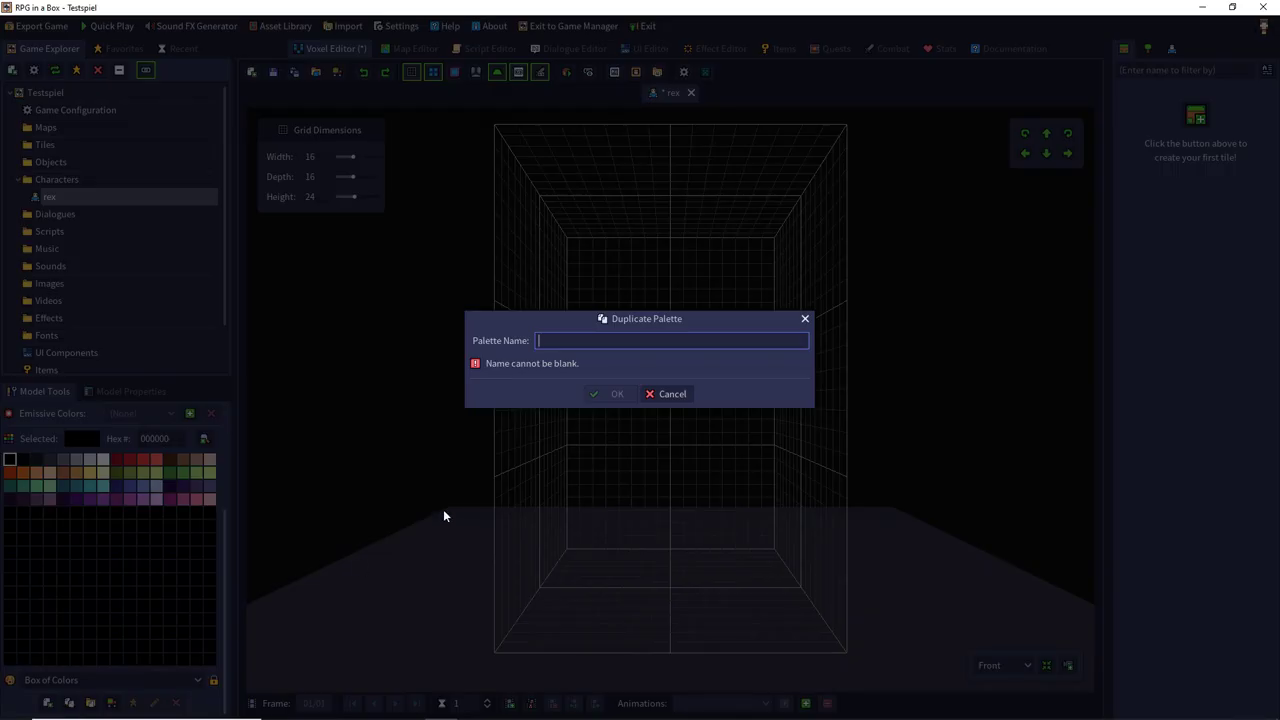
{"action": "type", "text": "Custom"}
{"action": "key", "text": "Return"}
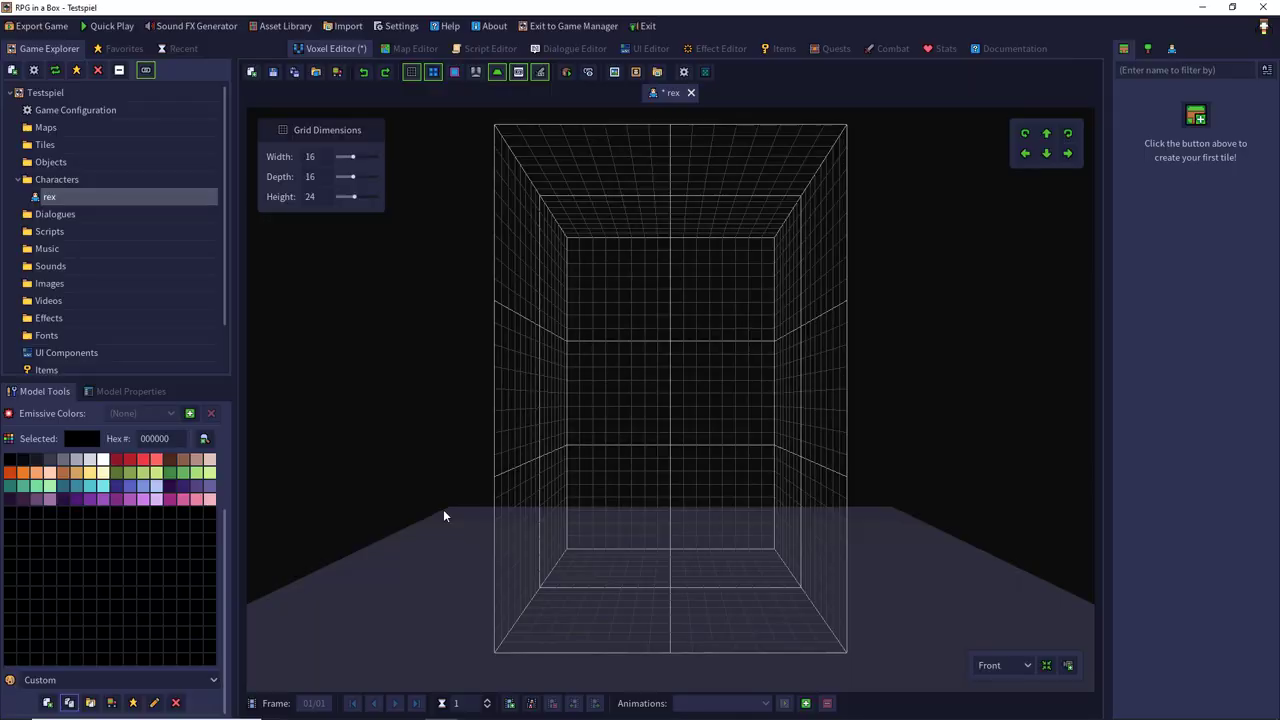
Add green 1c9229 to an empty Custom palette slot as the drawing colour.
{"action": "scroll", "coordinate": [124, 529], "scroll_direction": "up", "scroll_amount": 3}
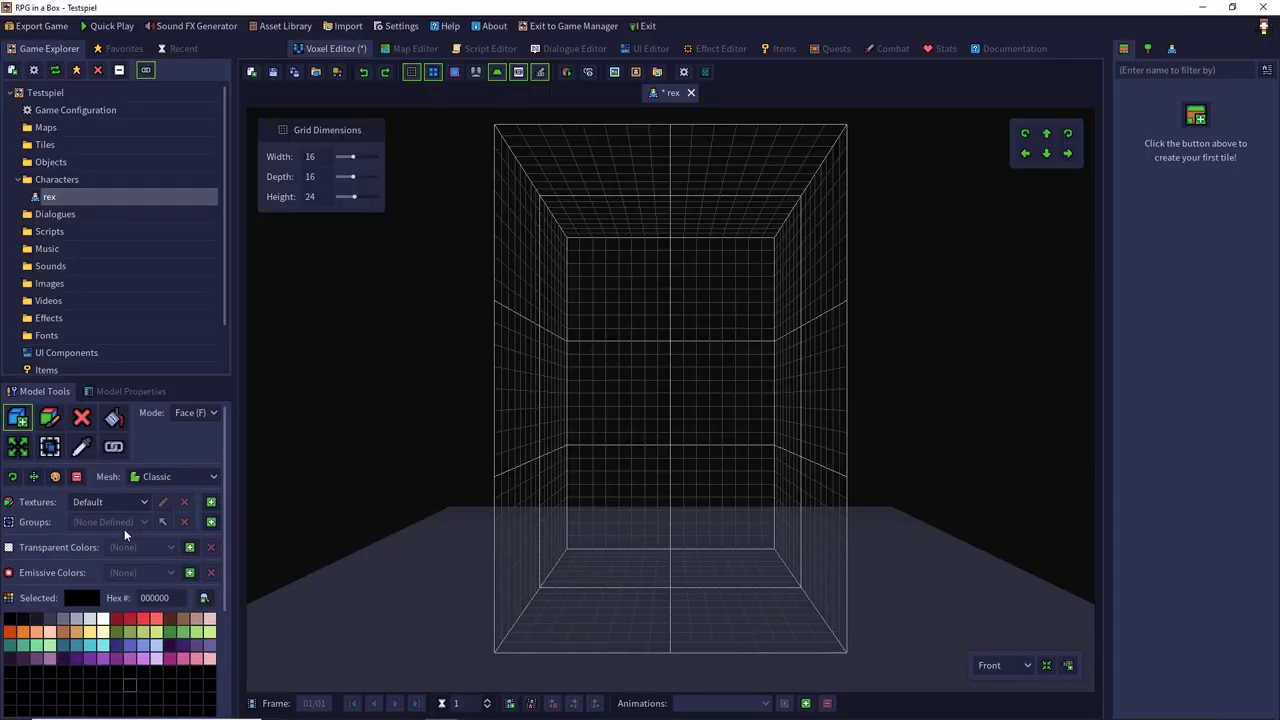
{"action": "left_click", "coordinate": [7, 676]}
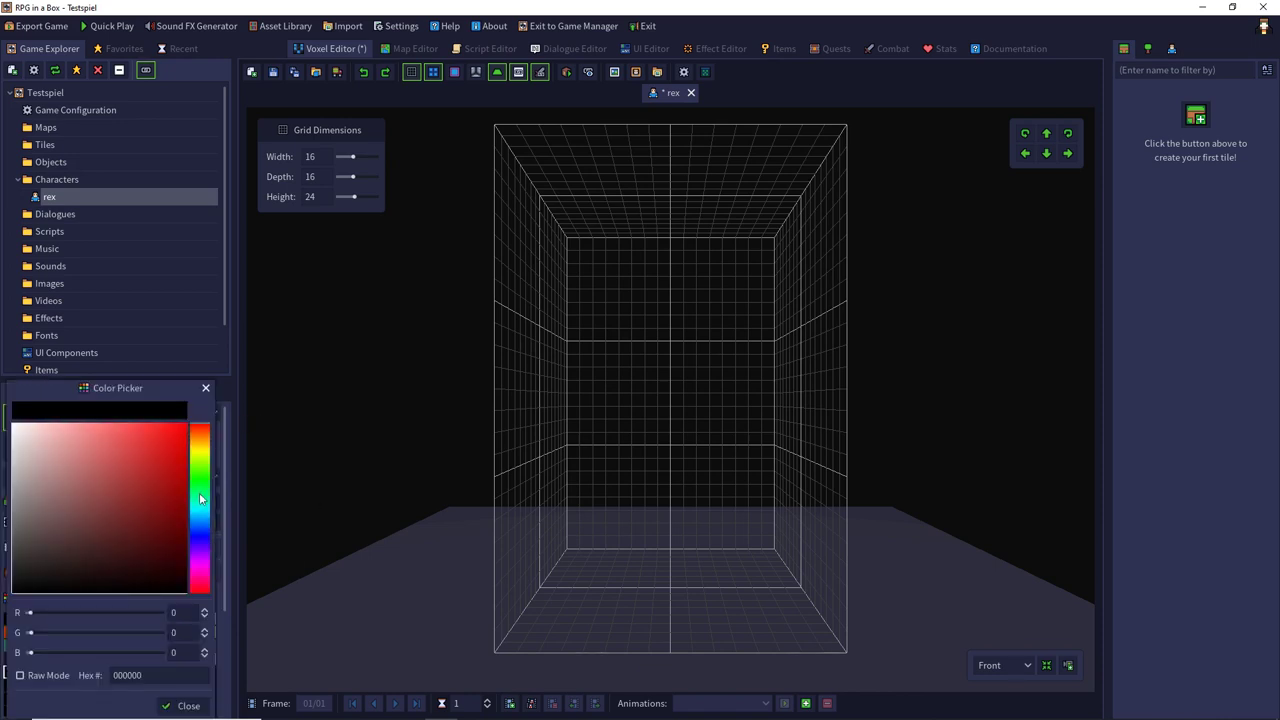
{"action": "left_click_drag", "start_coordinate": [199, 492], "coordinate": [199, 487]}
{"action": "left_click", "coordinate": [154, 495]}
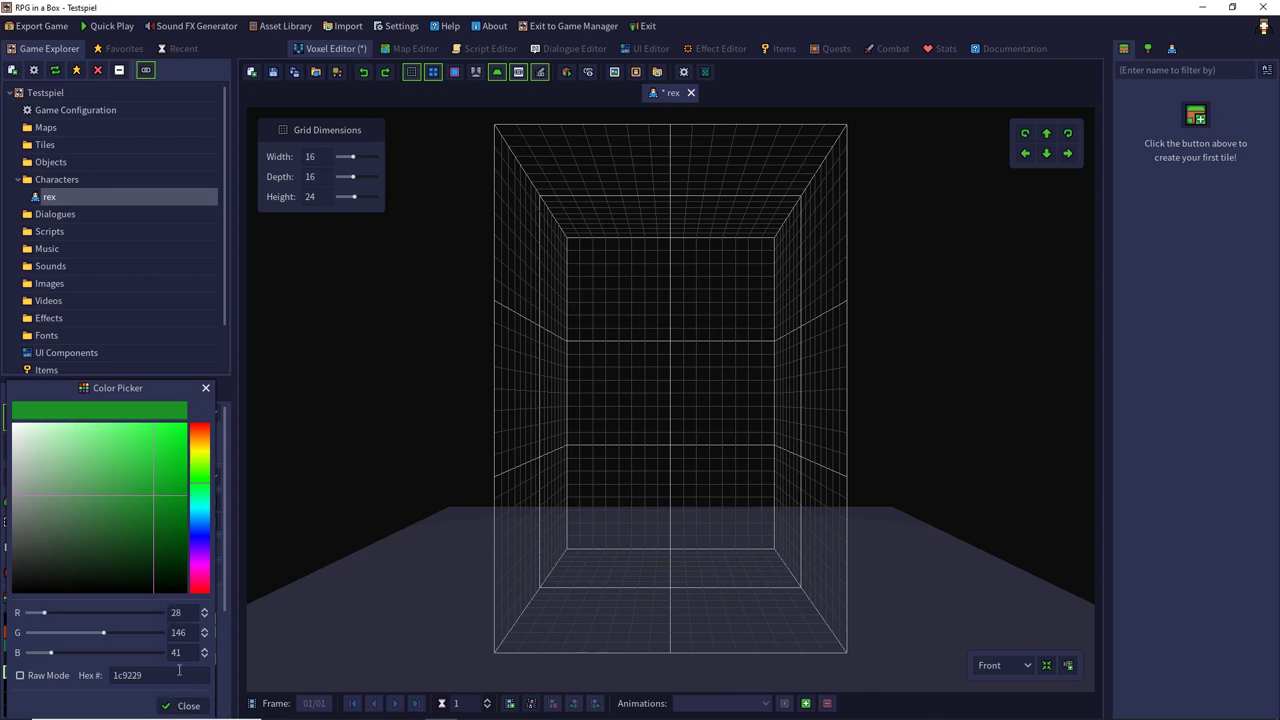
{"action": "left_click", "coordinate": [185, 706]}
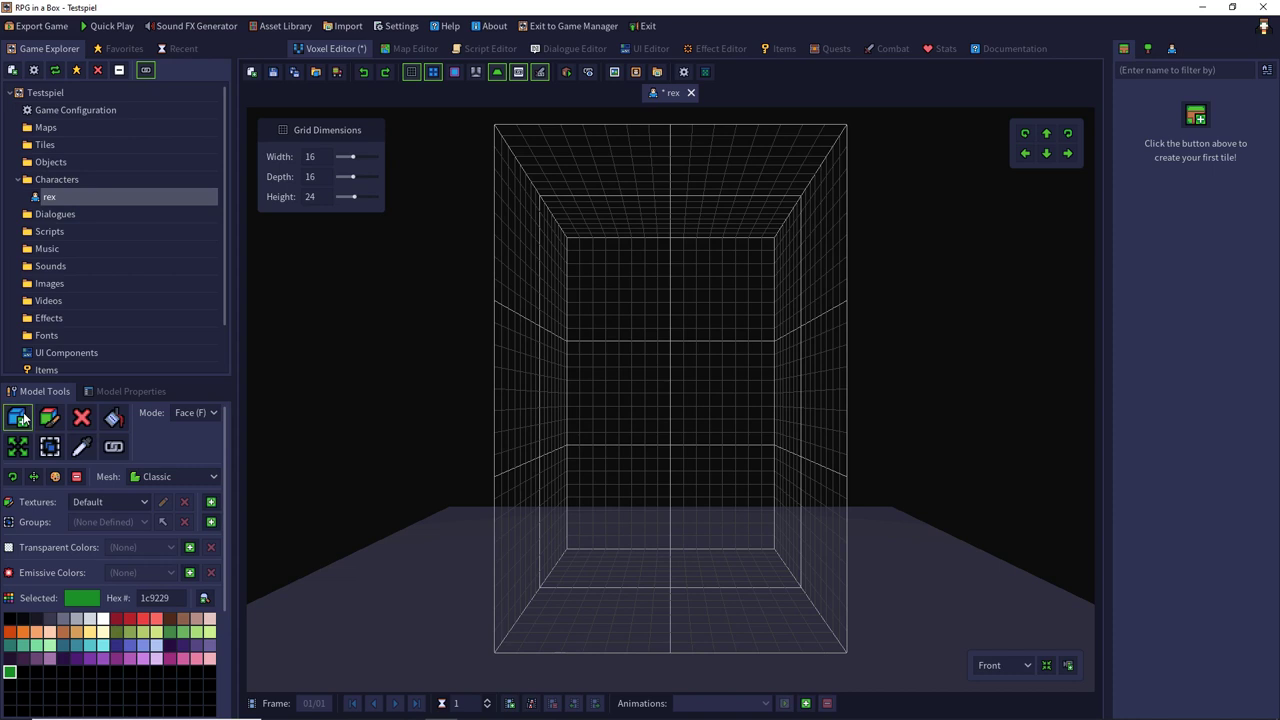
Switch to Box mode and place a 2x2 green base with a 2x1 block on top.
{"action": "left_click", "coordinate": [195, 412]}
{"action": "left_click", "coordinate": [198, 435]}
{"action": "right_click_drag", "start_coordinate": [458, 397], "coordinate": [462, 449]}
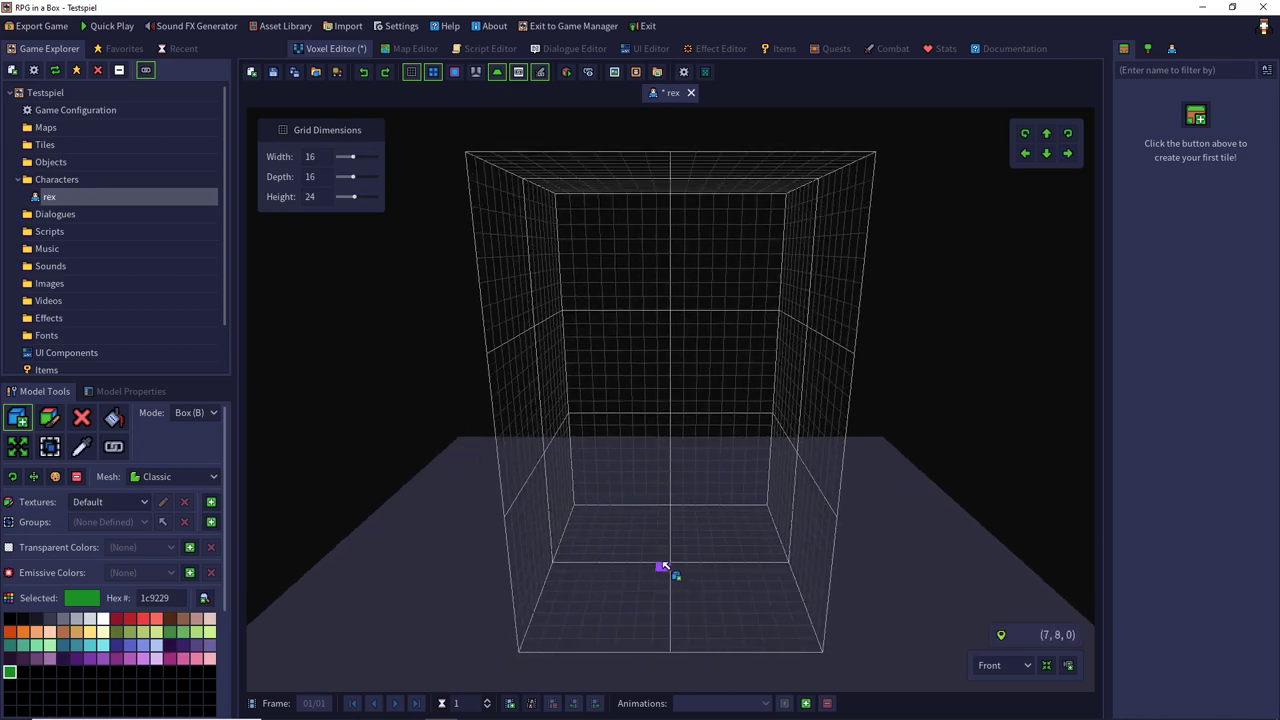
{"action": "left_click_drag", "start_coordinate": [670, 568], "coordinate": [676, 557]}
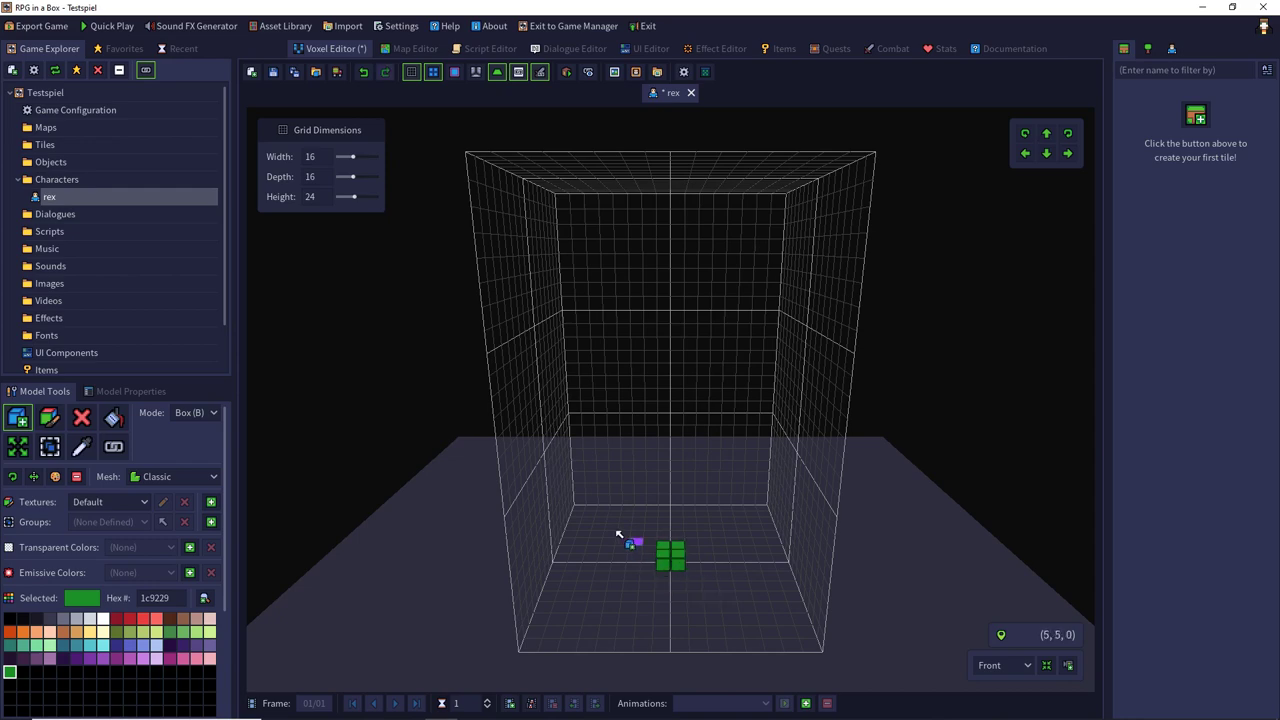
{"action": "right_click_drag", "start_coordinate": [623, 534], "coordinate": [679, 549]}
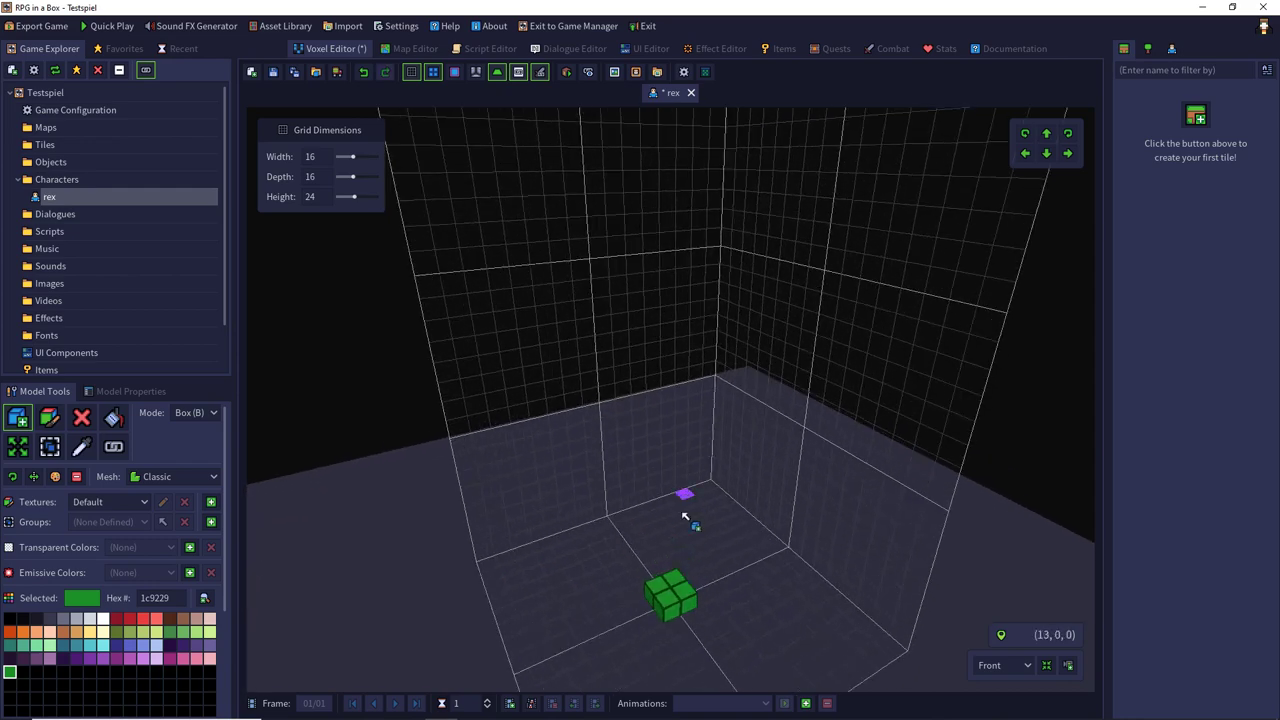
{"action": "right_click_drag", "start_coordinate": [686, 500], "coordinate": [743, 343]}
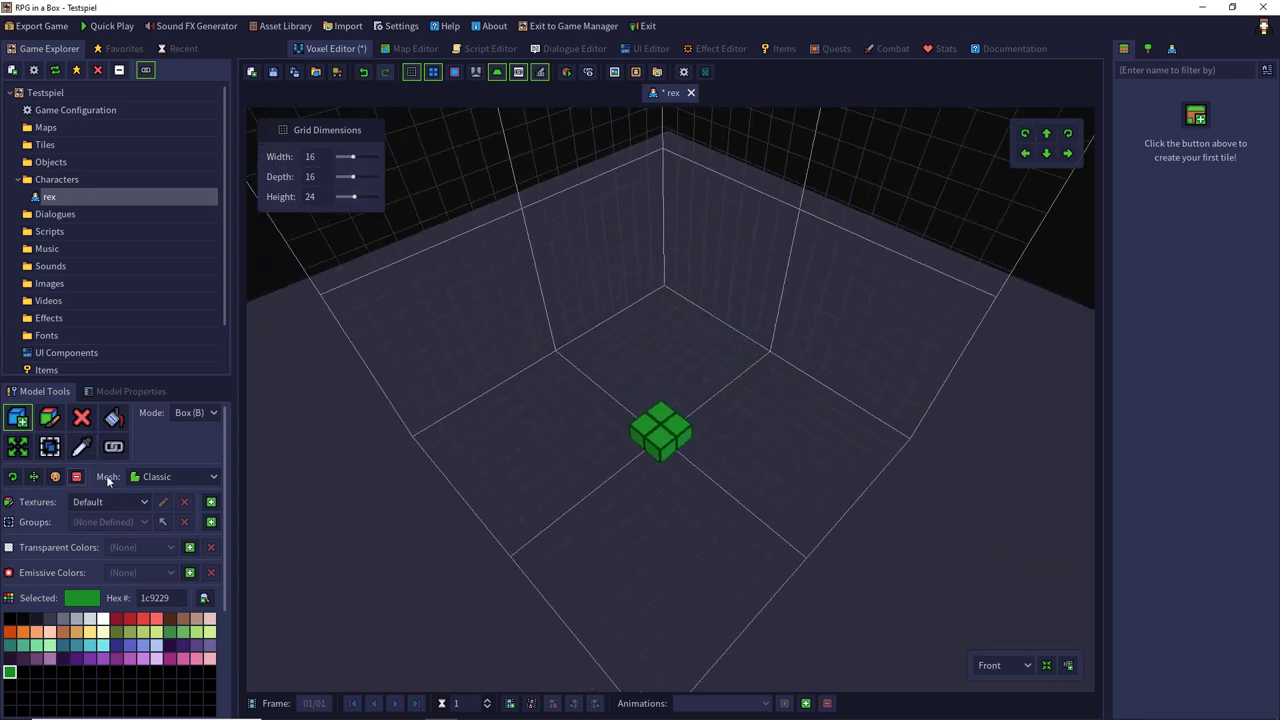
{"action": "left_click_drag", "start_coordinate": [643, 423], "coordinate": [668, 388]}
Add a top voxel and build a three-high green column jutting out to the left.
{"action": "left_click", "coordinate": [668, 388]}
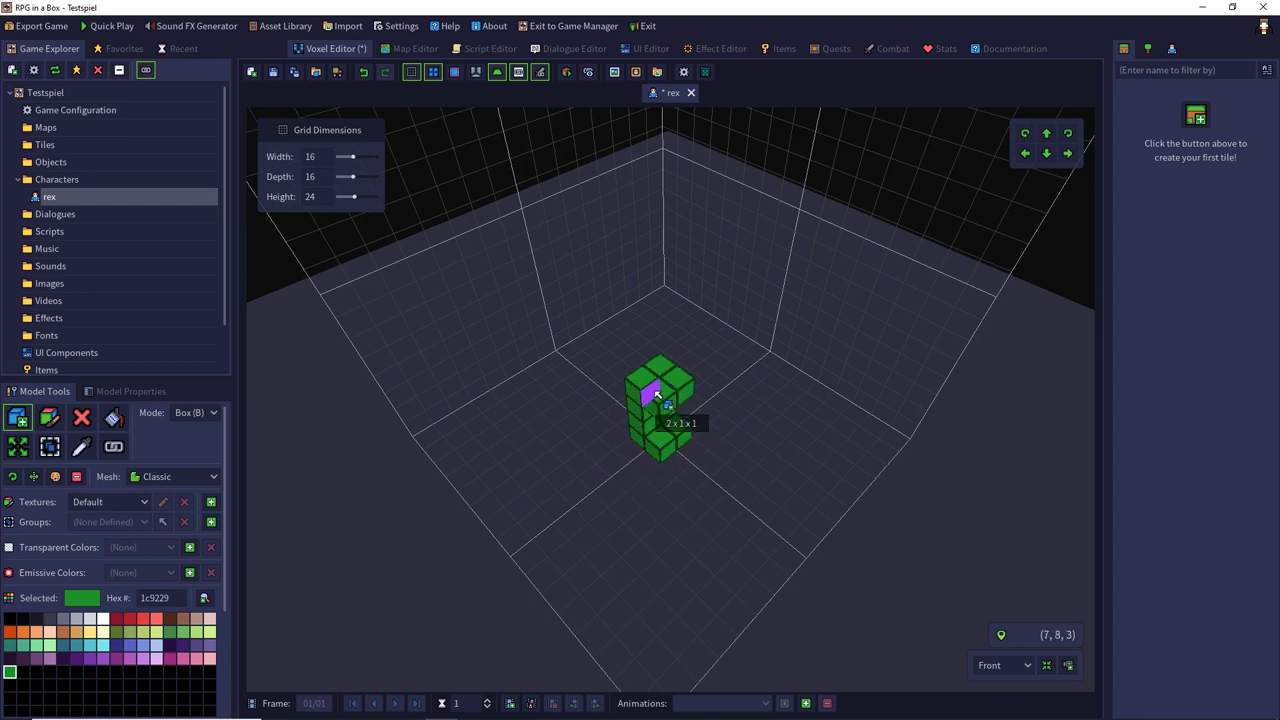
{"action": "right_click_drag", "start_coordinate": [651, 391], "coordinate": [645, 365]}
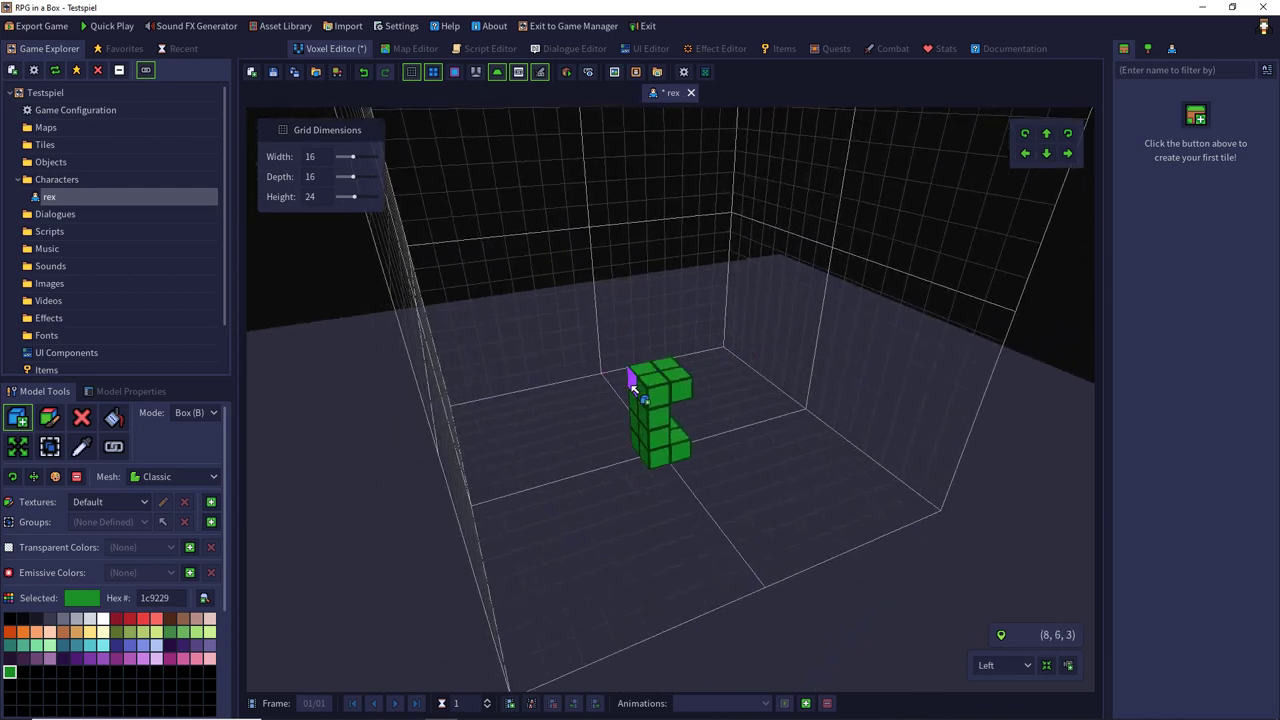
{"action": "left_click", "coordinate": [638, 394]}
{"action": "left_click", "coordinate": [615, 392]}
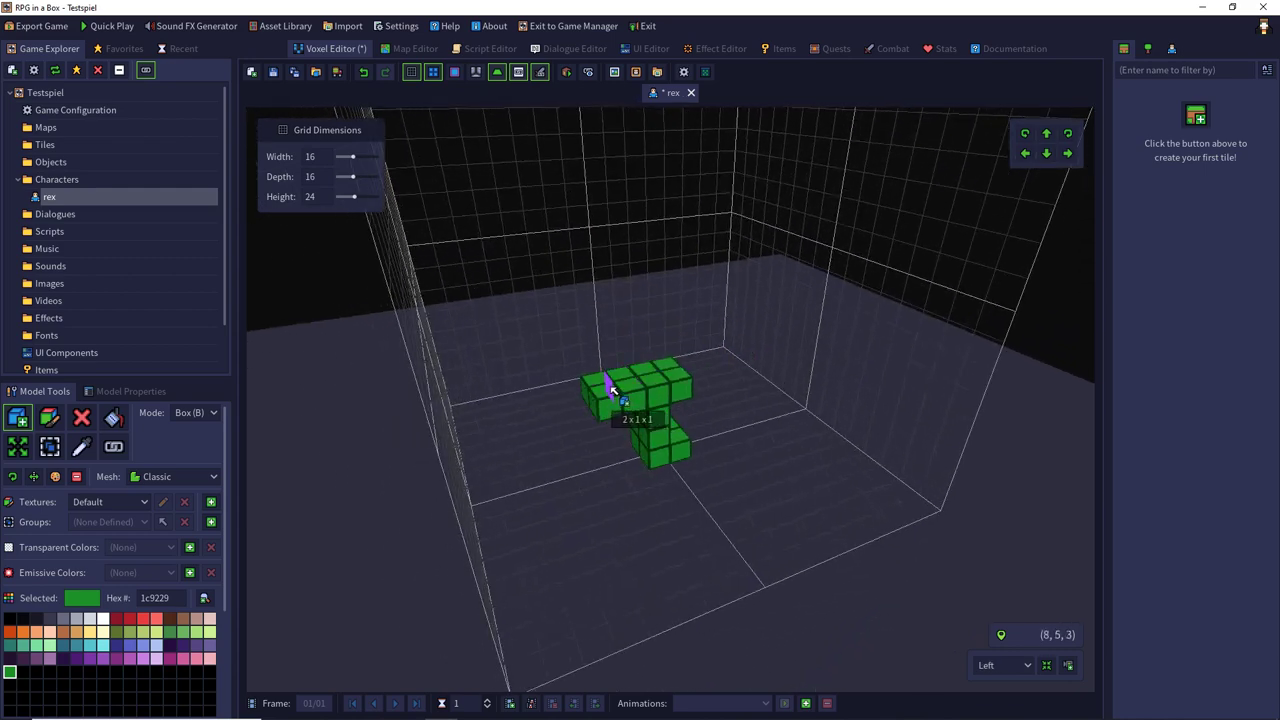
{"action": "left_click", "coordinate": [610, 389]}
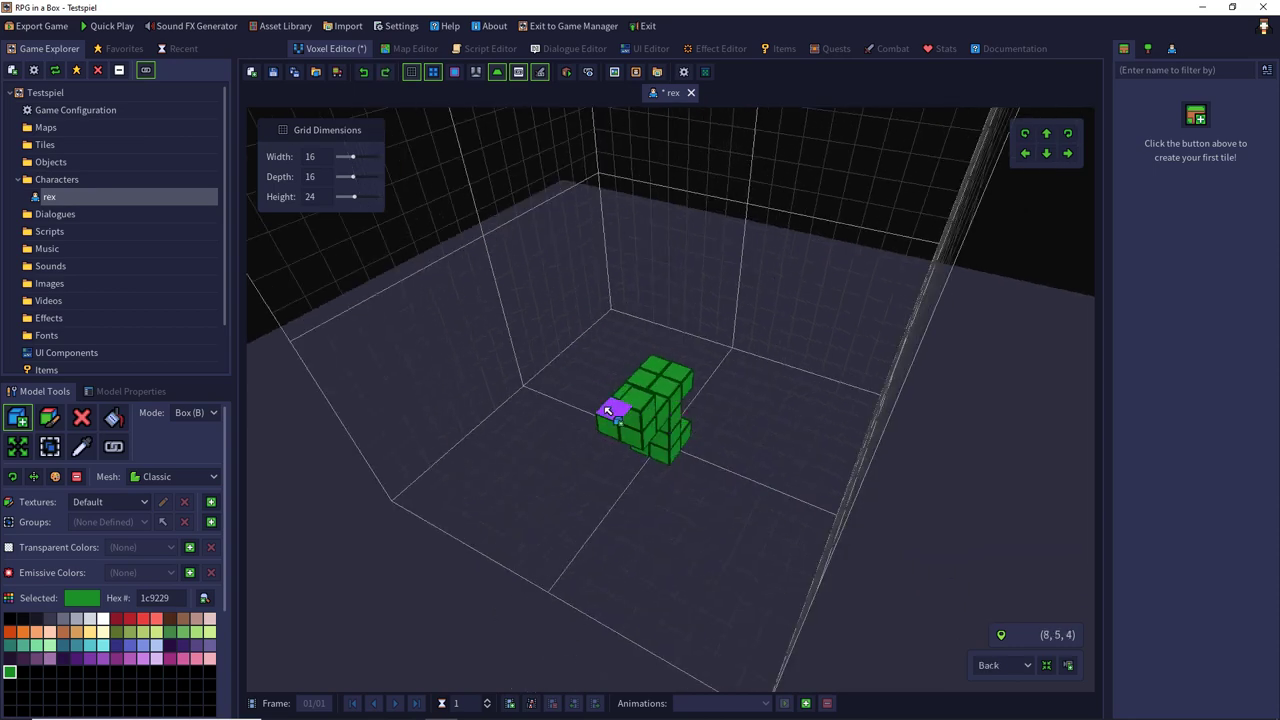
{"action": "left_click", "coordinate": [608, 395]}
{"action": "left_click", "coordinate": [606, 376]}
Raise the central green column three voxels taller.
{"action": "right_click_drag", "start_coordinate": [688, 354], "coordinate": [610, 372]}
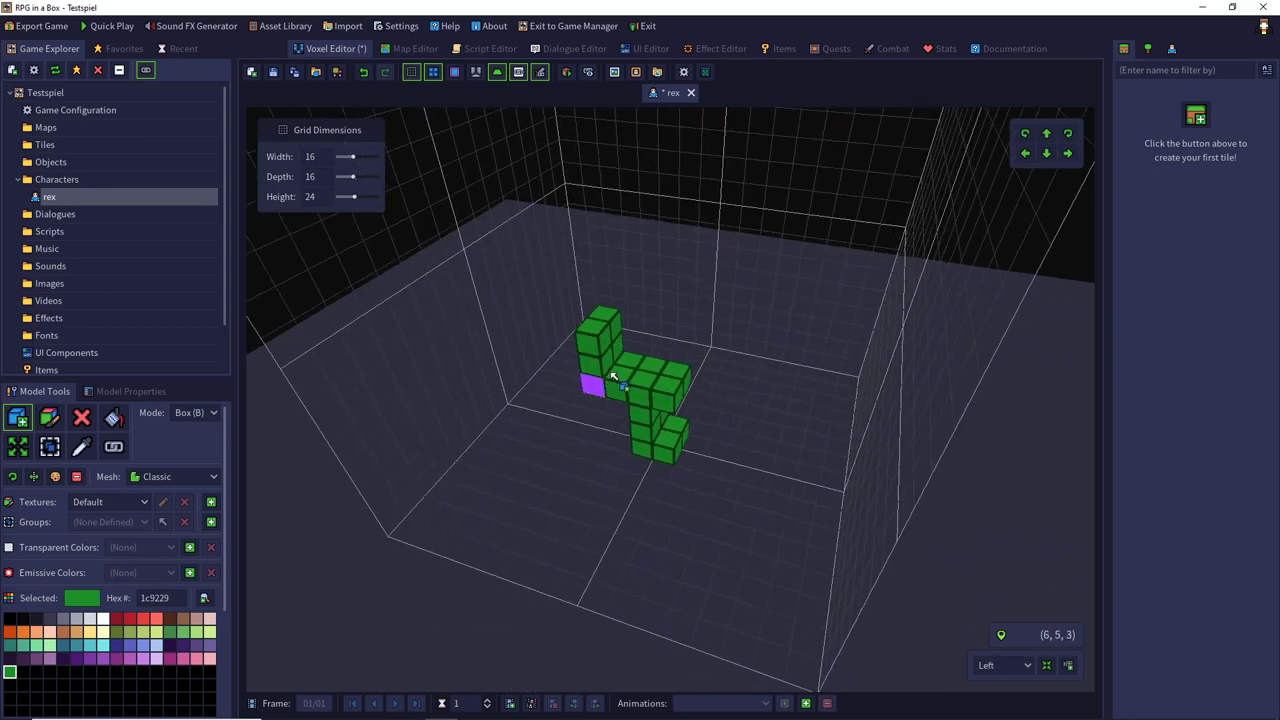
{"action": "left_click", "coordinate": [651, 352]}
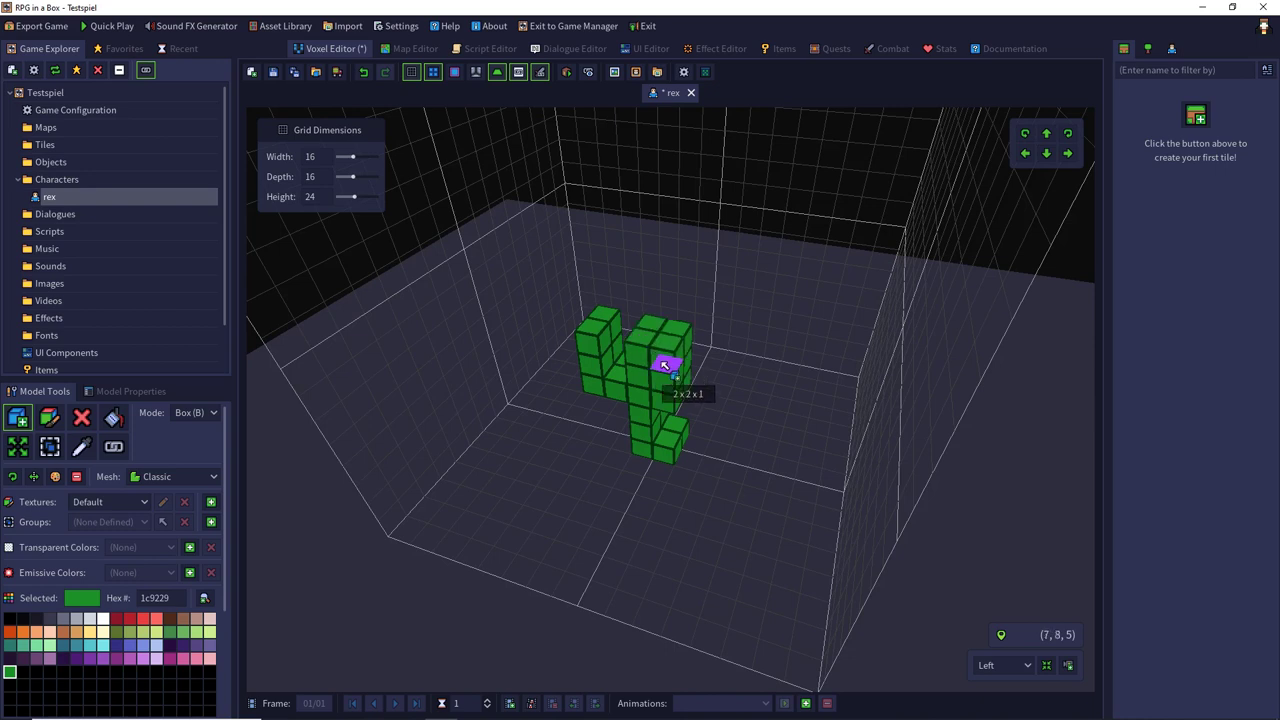
{"action": "left_click", "coordinate": [653, 322]}
{"action": "left_click", "coordinate": [655, 303]}
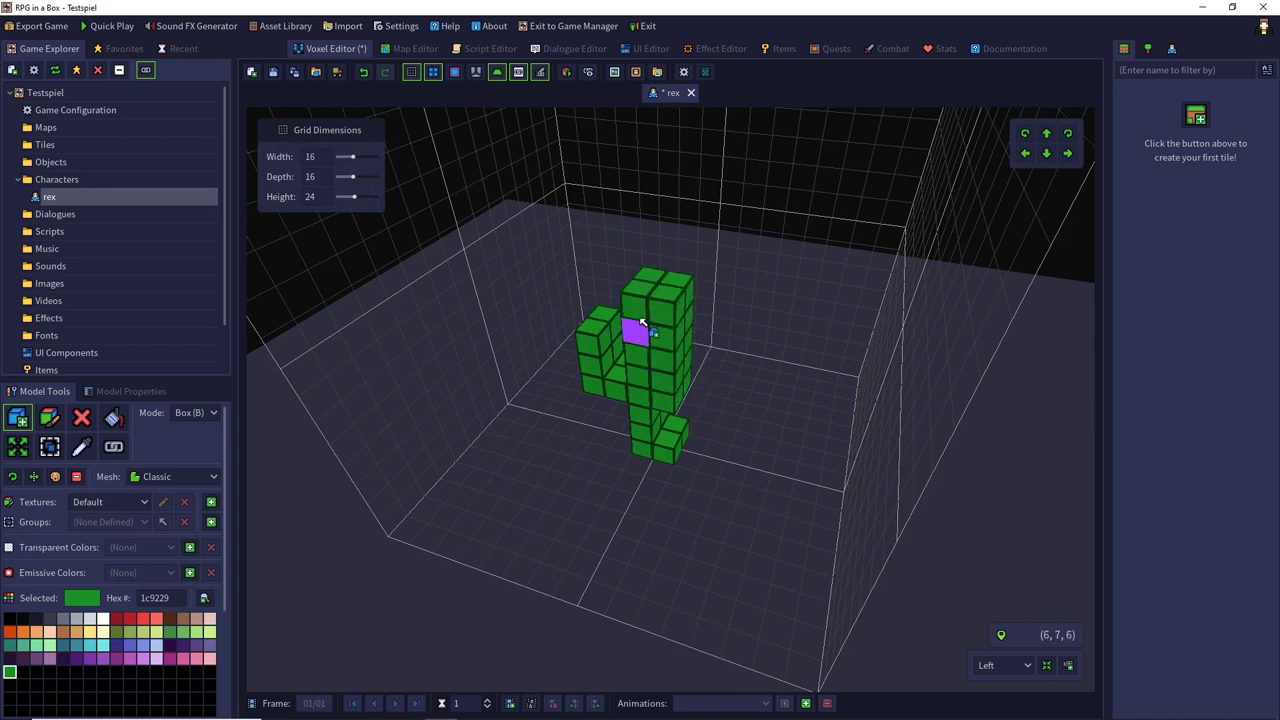
Fill the gap by the right arm and extend the head forward into a layered green snout.
{"action": "right_click_drag", "start_coordinate": [760, 314], "coordinate": [452, 316]}
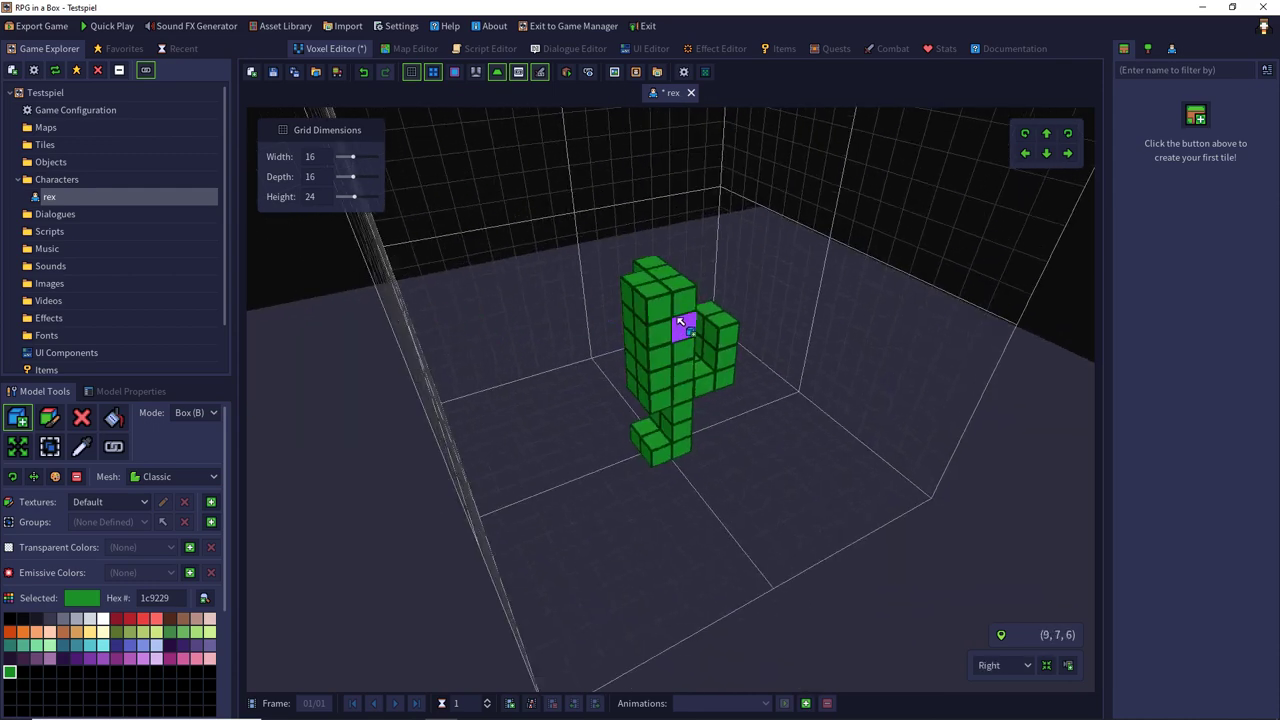
{"action": "left_click_drag", "start_coordinate": [686, 294], "coordinate": [604, 272]}
{"action": "right_click_drag", "start_coordinate": [765, 272], "coordinate": [666, 271]}
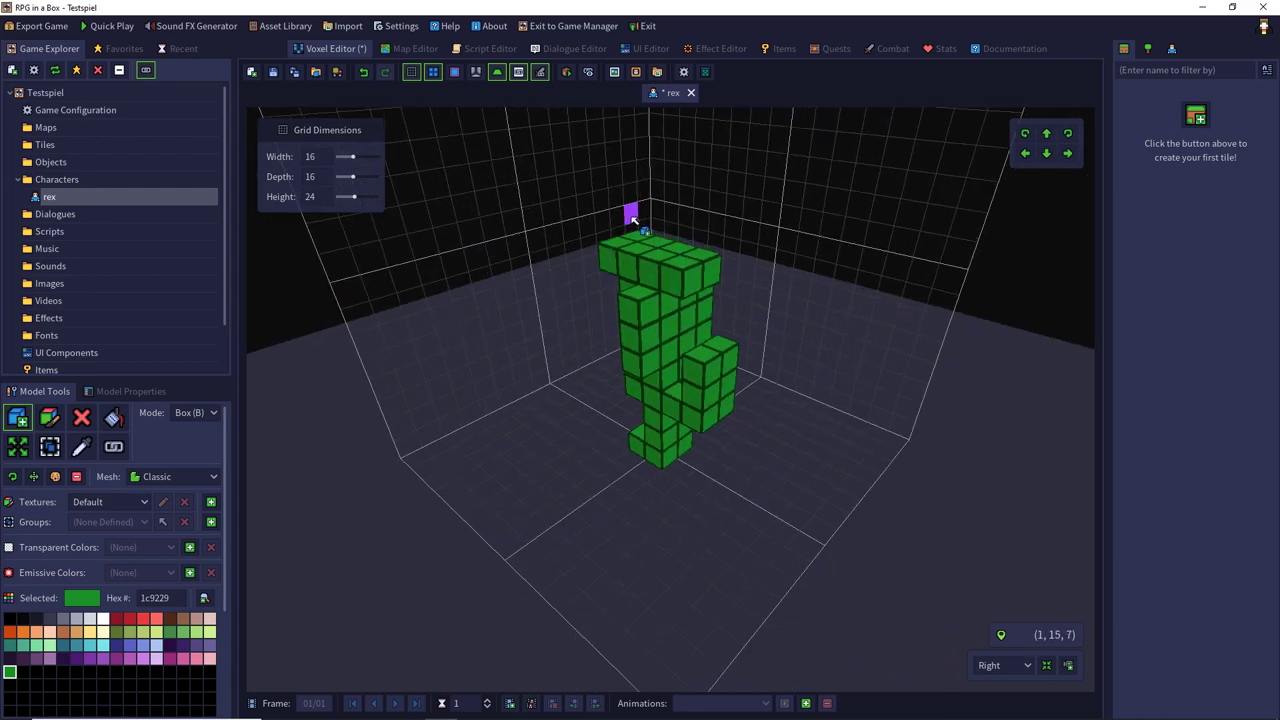
{"action": "right_click_drag", "start_coordinate": [631, 206], "coordinate": [749, 274]}
{"action": "left_click_drag", "start_coordinate": [700, 266], "coordinate": [608, 297]}
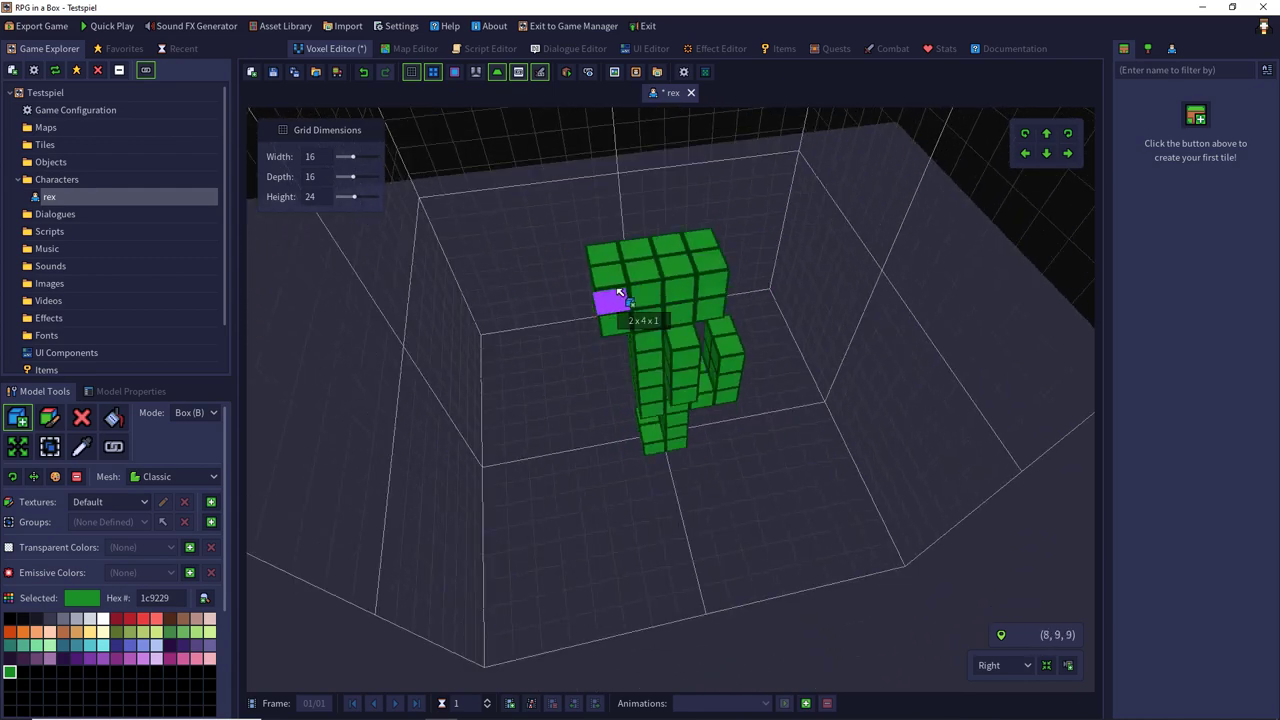
{"action": "right_click_drag", "start_coordinate": [608, 297], "coordinate": [628, 248]}
{"action": "left_click_drag", "start_coordinate": [626, 246], "coordinate": [632, 216]}
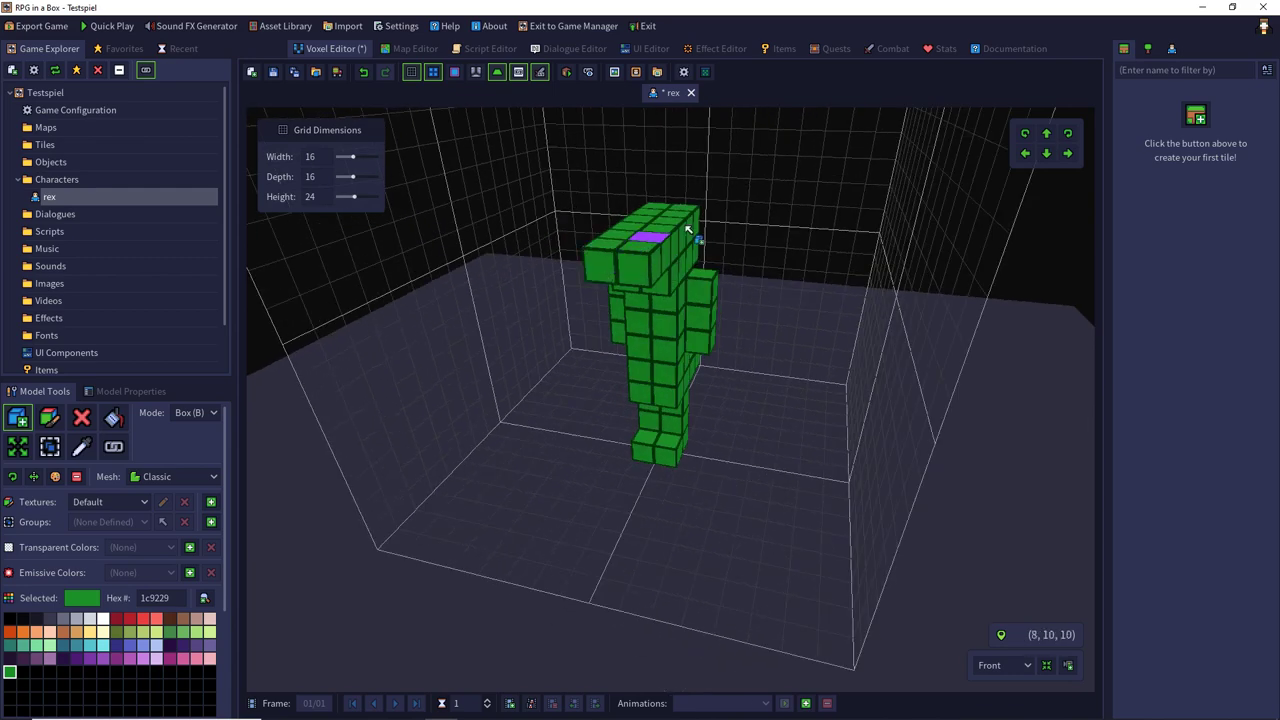
{"action": "right_click_drag", "start_coordinate": [632, 216], "coordinate": [678, 263]}
{"action": "left_click_drag", "start_coordinate": [678, 263], "coordinate": [545, 333]}
Pick white and add a tooth block beneath the snout.
{"action": "right_click_drag", "start_coordinate": [595, 463], "coordinate": [316, 440]}
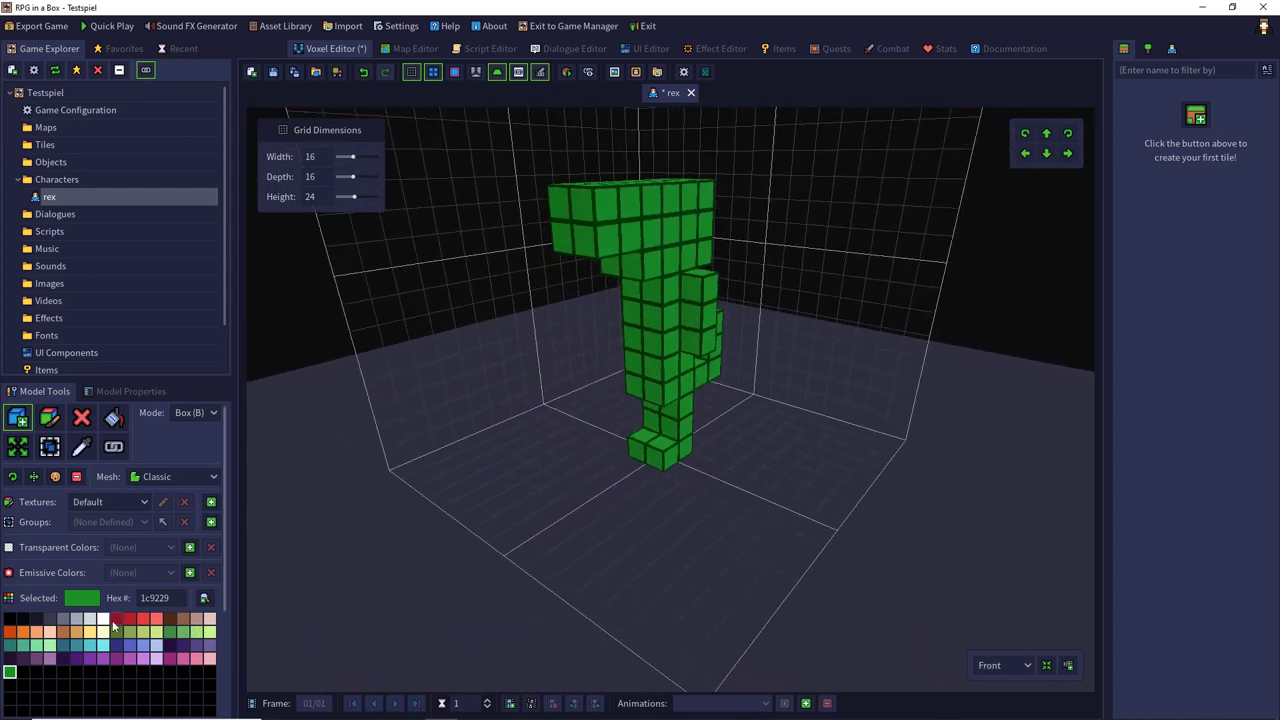
{"action": "left_click", "coordinate": [103, 618]}
{"action": "right_click_drag", "start_coordinate": [438, 472], "coordinate": [666, 243]}
{"action": "left_click_drag", "start_coordinate": [666, 243], "coordinate": [625, 232]}
{"action": "right_click_drag", "start_coordinate": [570, 250], "coordinate": [443, 429]}
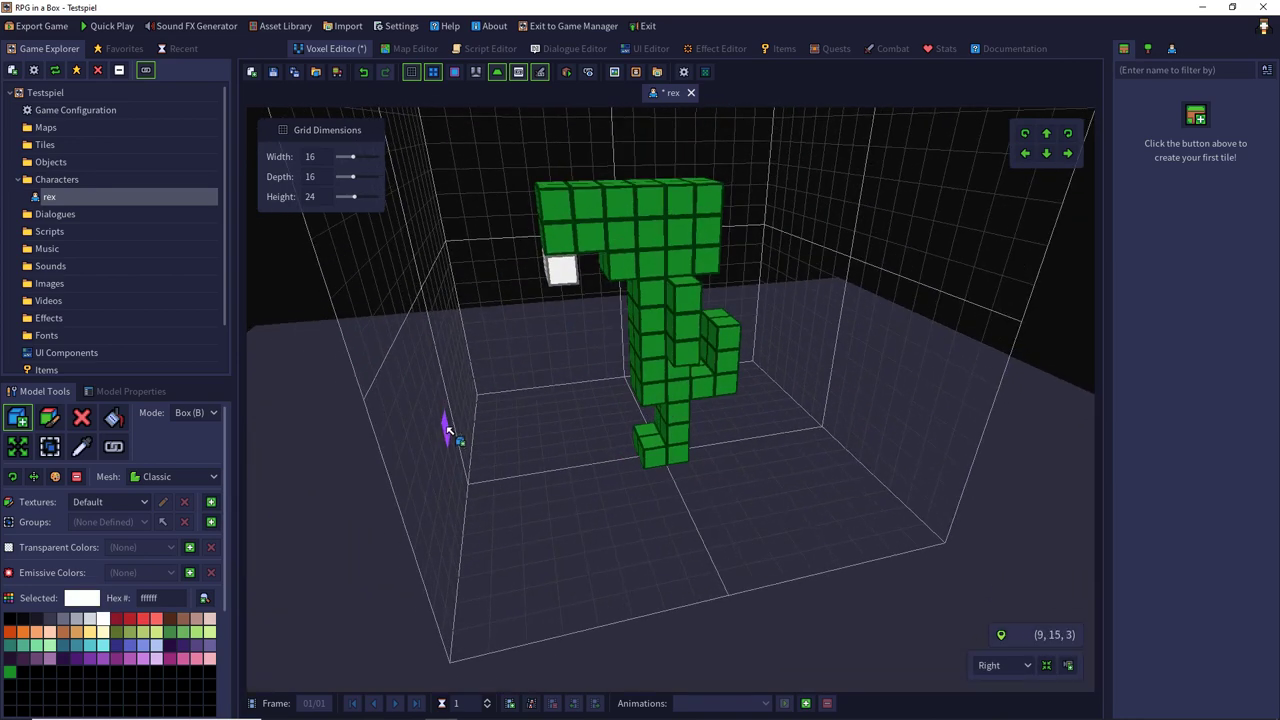
With the Paint tool, colour the two snout-tip voxels dark red as the nose.
{"action": "left_click", "coordinate": [50, 420]}
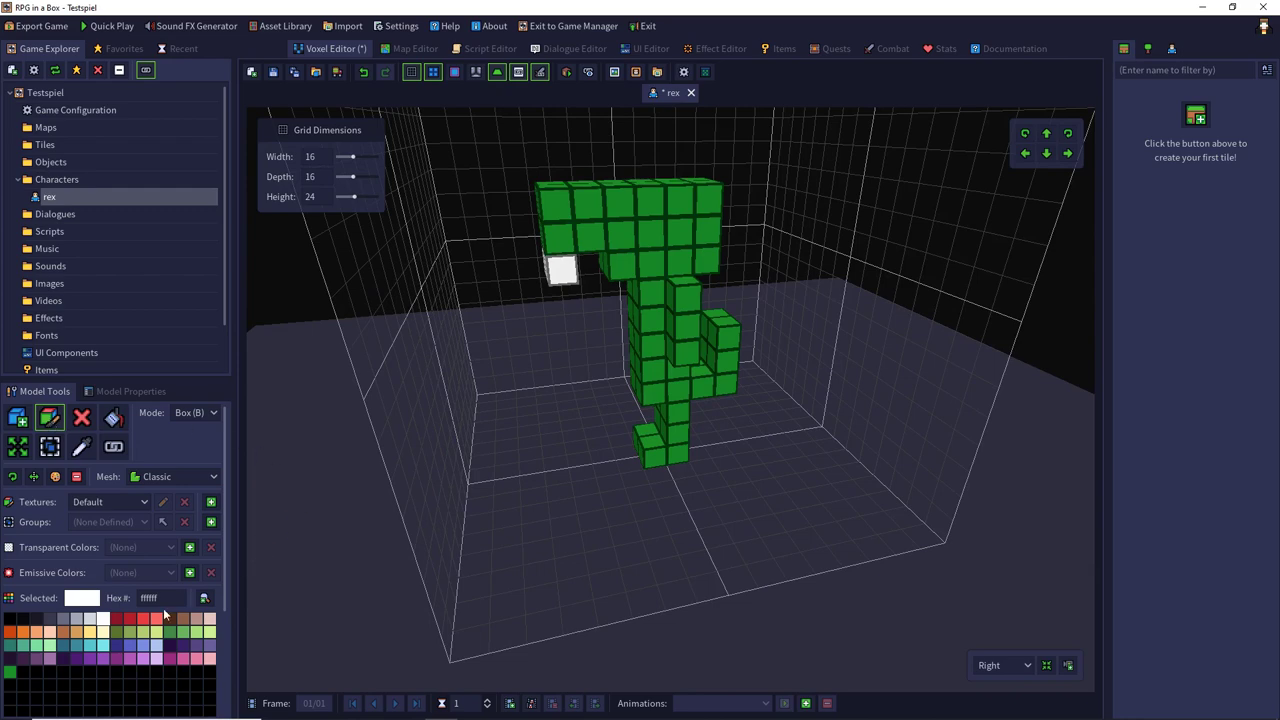
{"action": "left_click", "coordinate": [116, 619]}
{"action": "right_click_drag", "start_coordinate": [523, 289], "coordinate": [560, 250]}
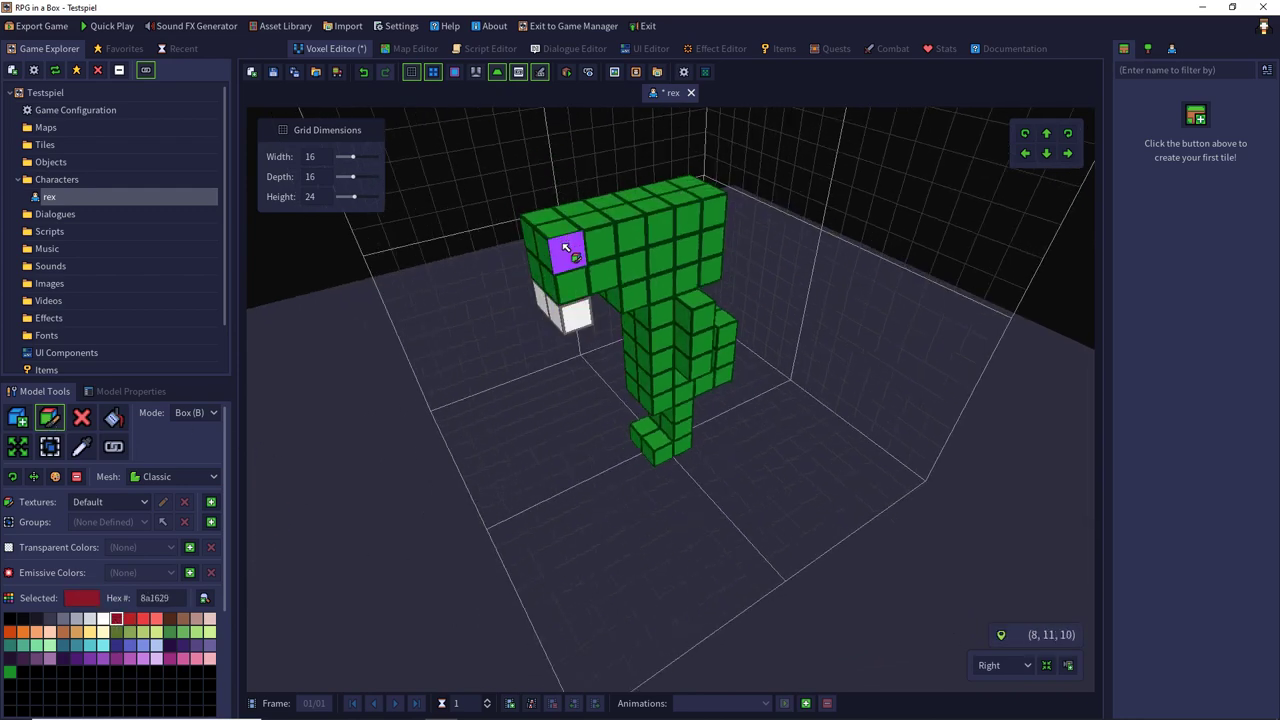
{"action": "left_click", "coordinate": [563, 250]}
{"action": "left_click", "coordinate": [543, 221]}
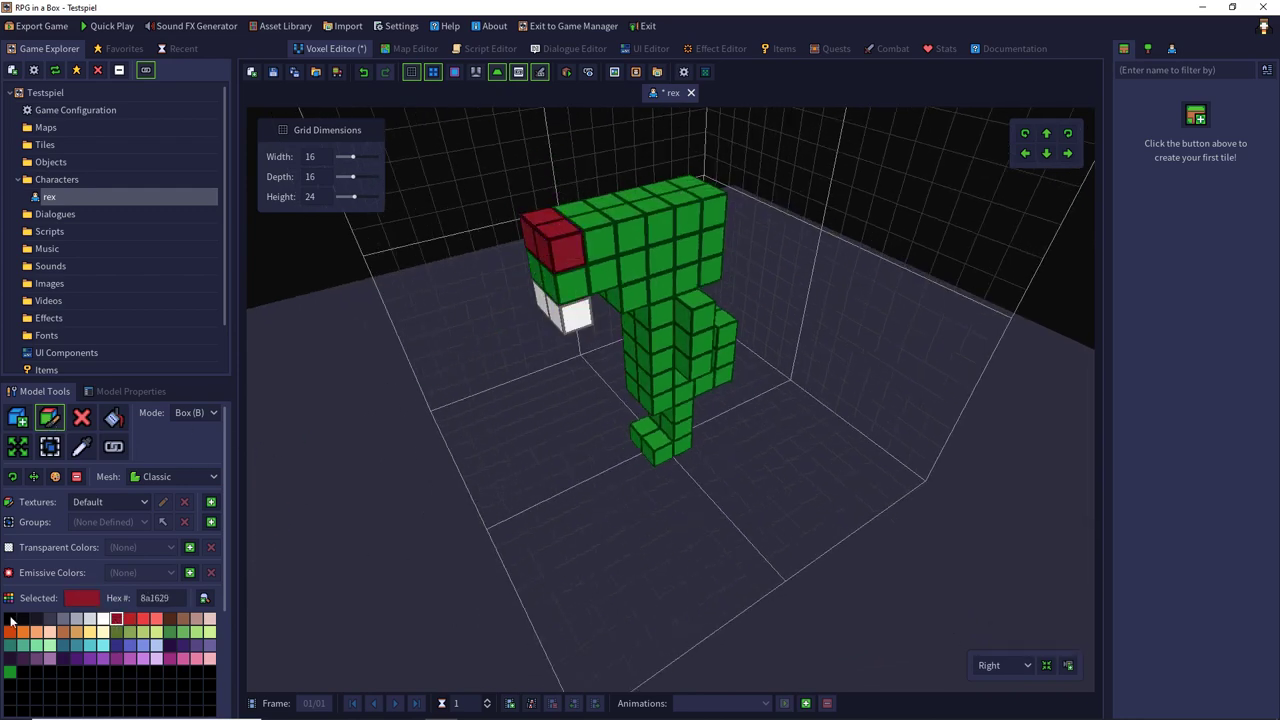
Paint a white eye patch on the head.
{"action": "left_click", "coordinate": [103, 619]}
{"action": "right_click_drag", "start_coordinate": [380, 540], "coordinate": [723, 191]}
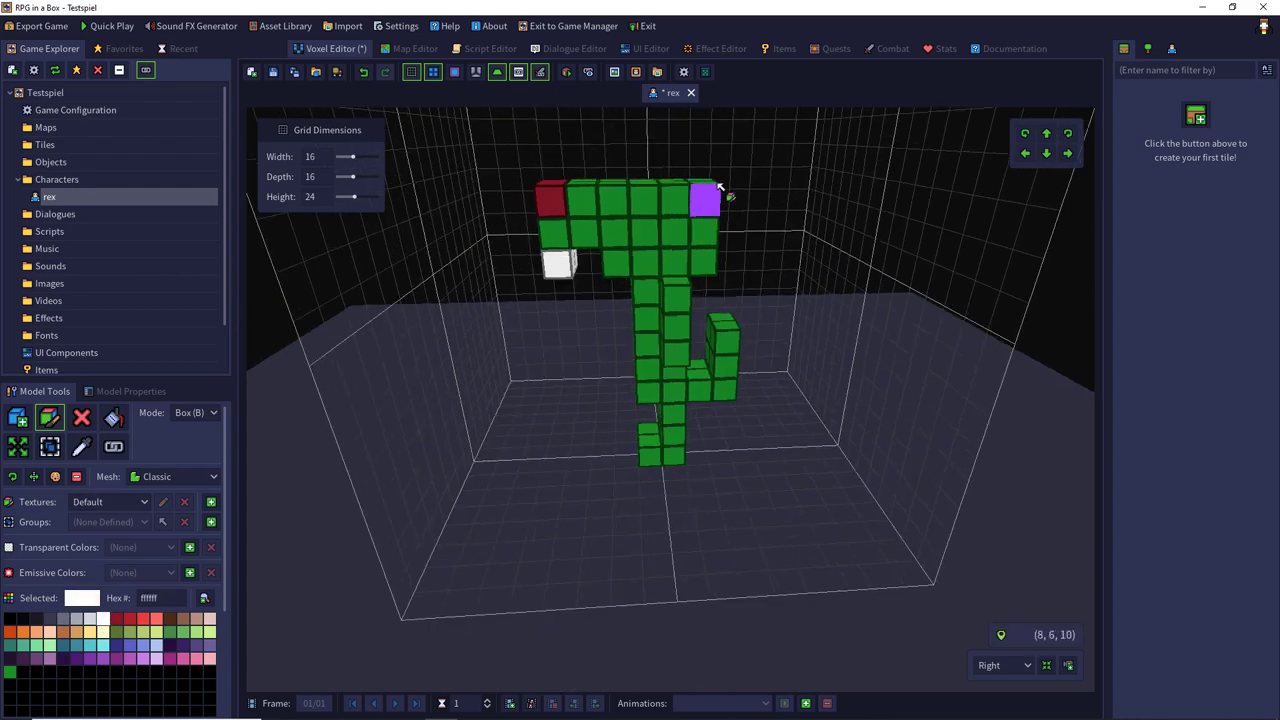
{"action": "left_click_drag", "start_coordinate": [646, 196], "coordinate": [672, 222]}
{"action": "right_click_drag", "start_coordinate": [672, 222], "coordinate": [749, 251]}
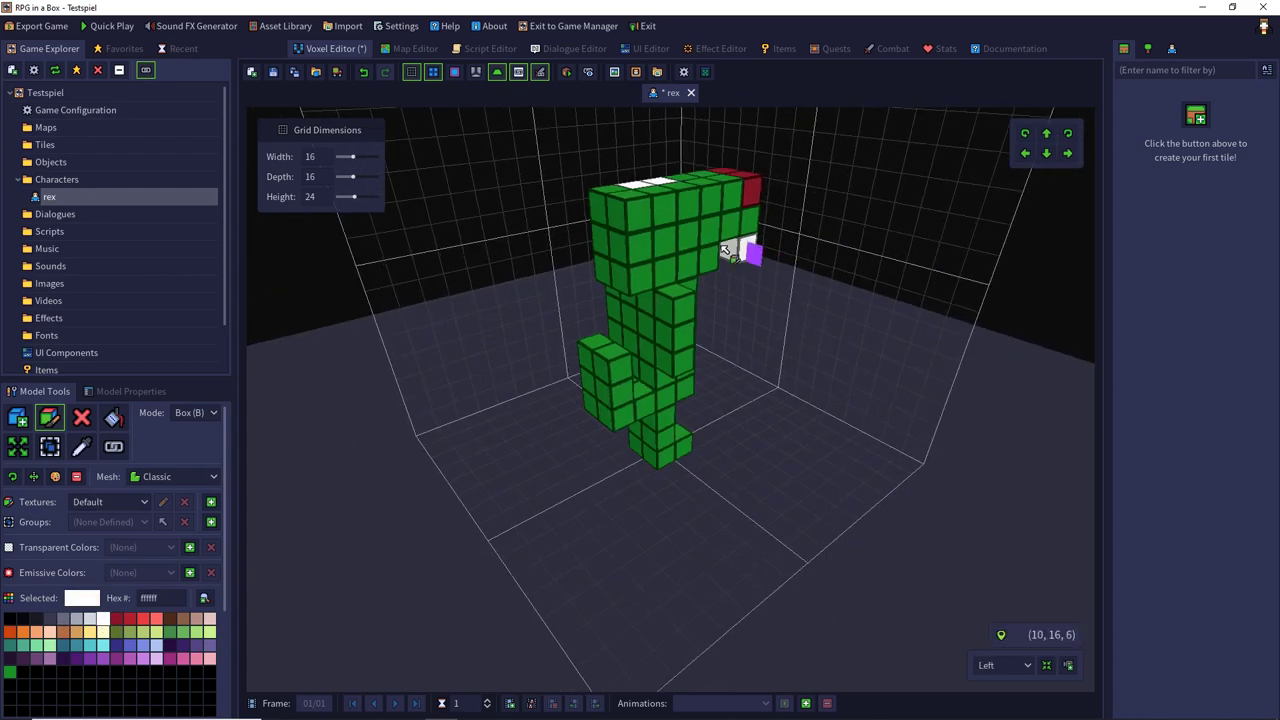
{"action": "left_click", "coordinate": [681, 229]}
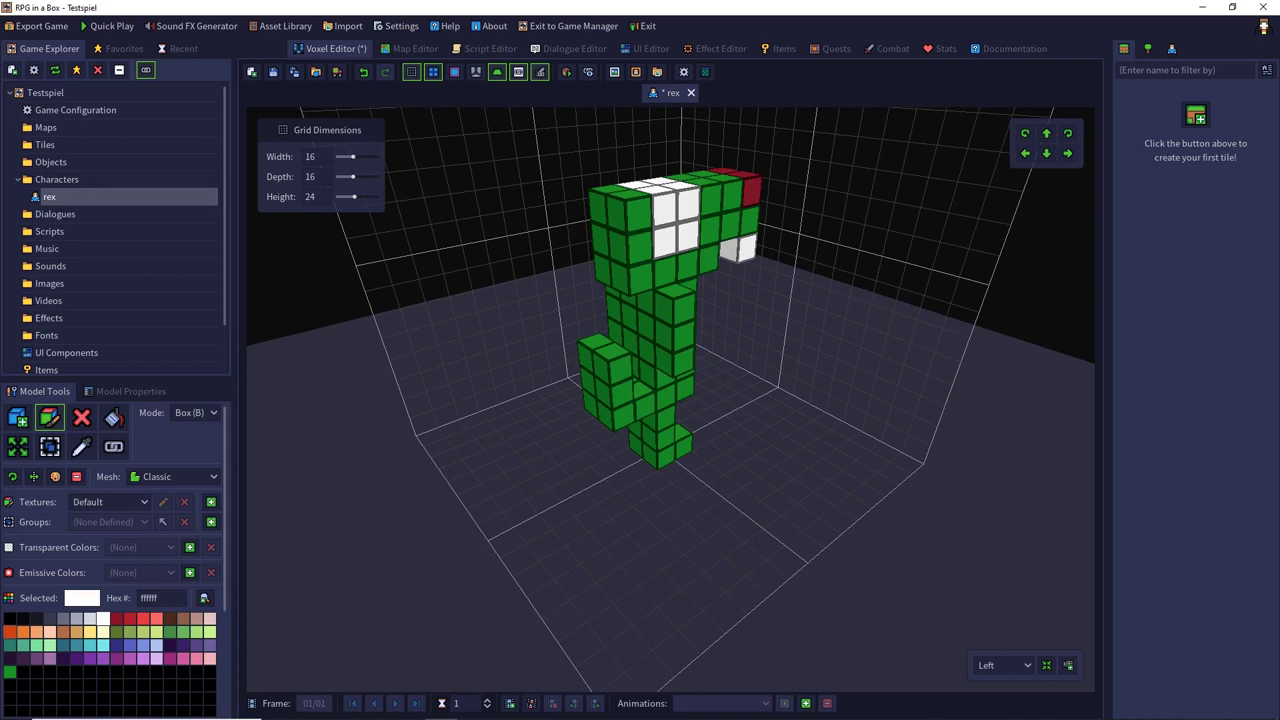
Paint black pupils on both eyes and save the rex model.
{"action": "left_click", "coordinate": [15, 619]}
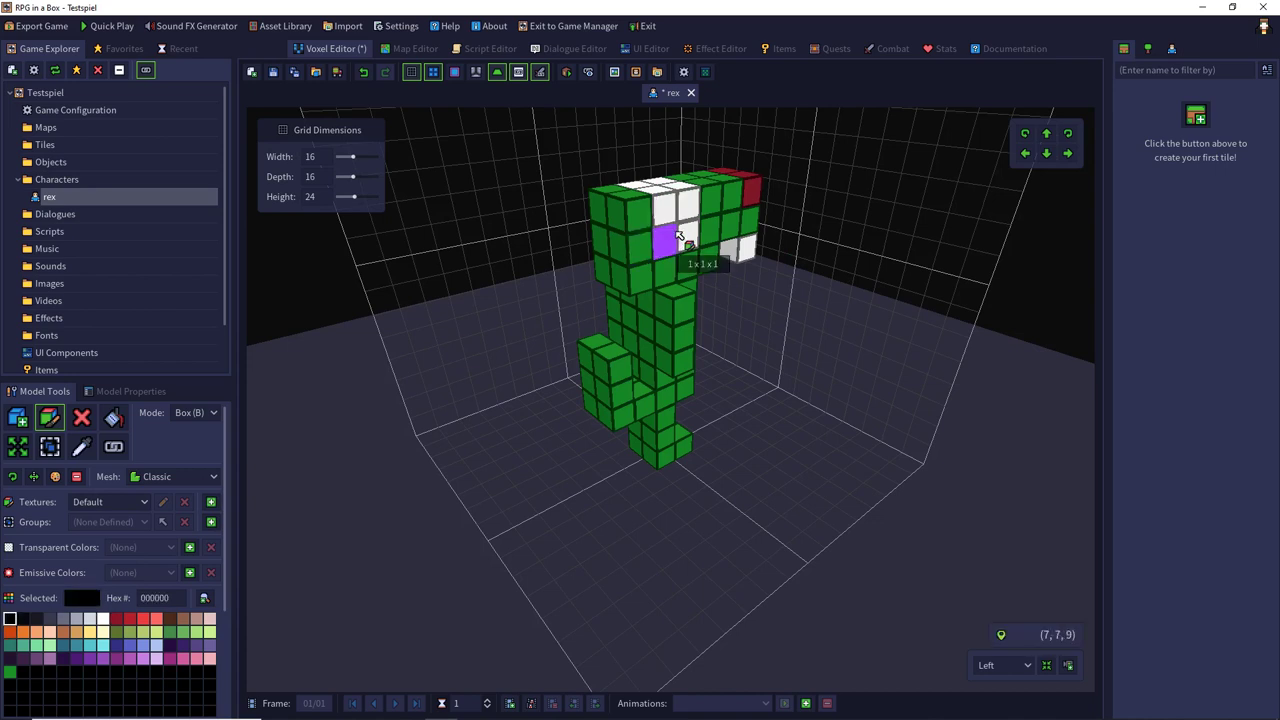
{"action": "left_click", "coordinate": [678, 234]}
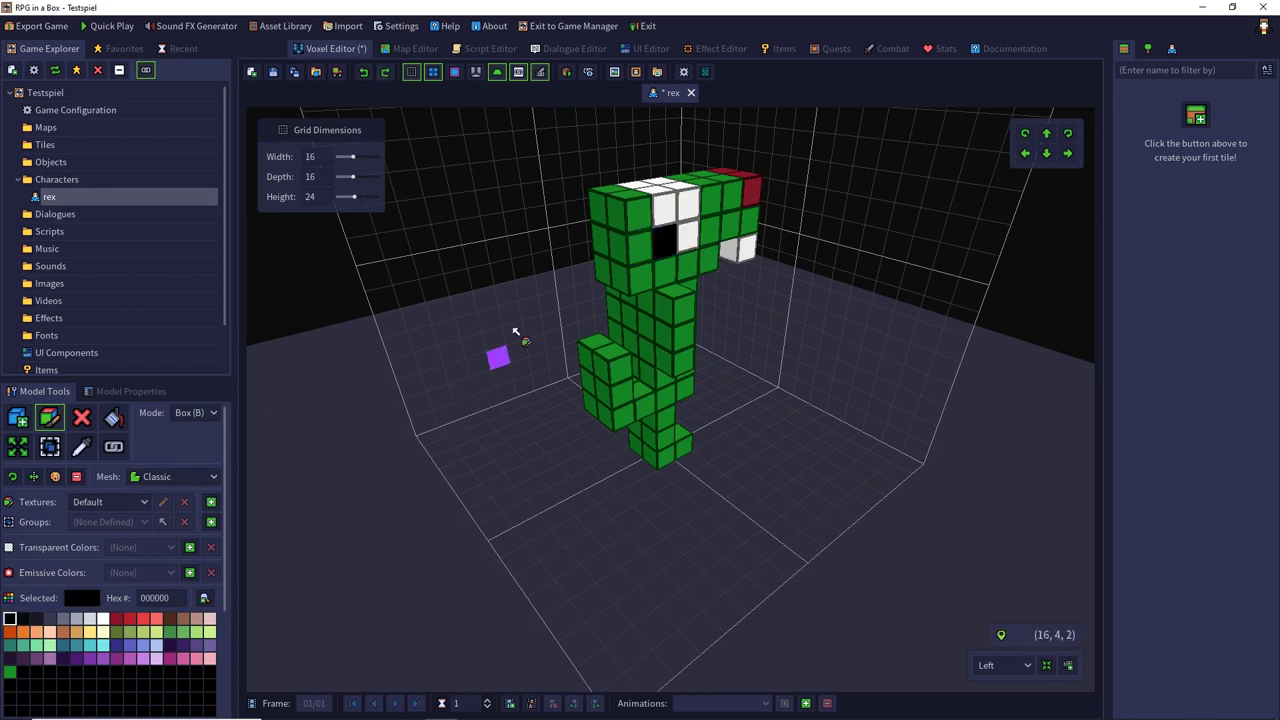
{"action": "right_click_drag", "start_coordinate": [686, 266], "coordinate": [155, 356]}
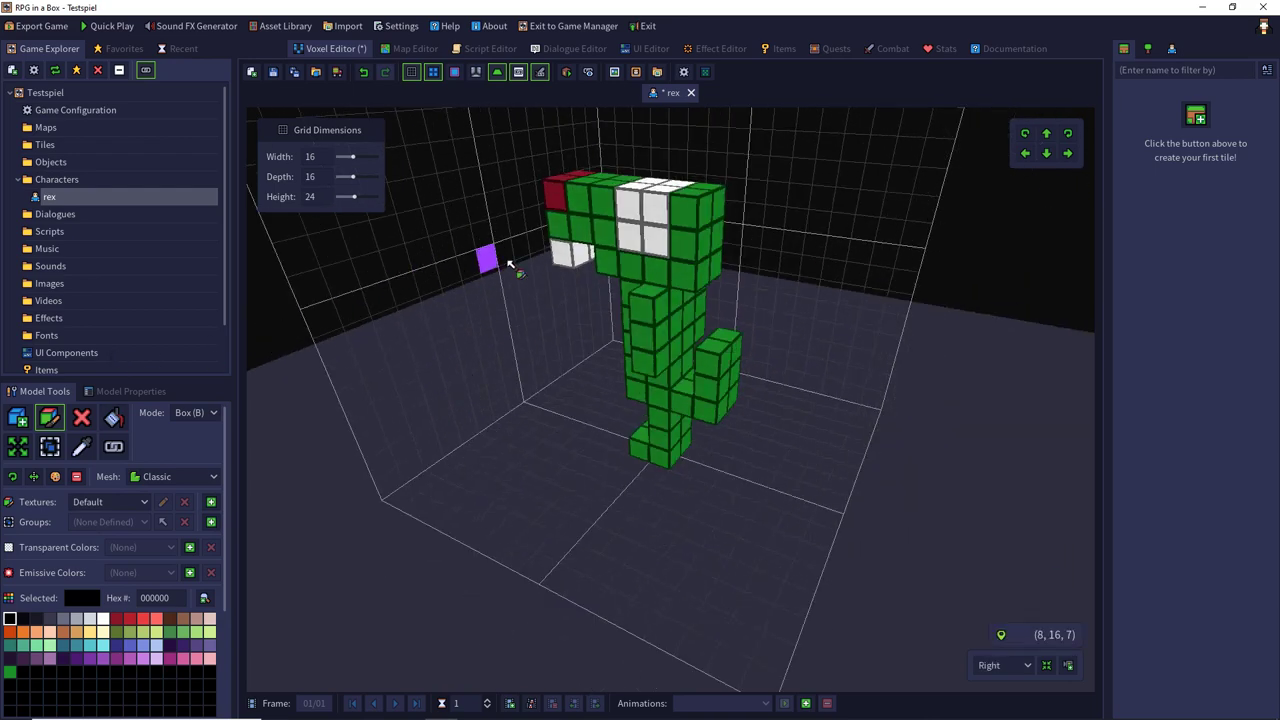
{"action": "left_click", "coordinate": [652, 240]}
{"action": "right_click_drag", "start_coordinate": [569, 391], "coordinate": [657, 345]}
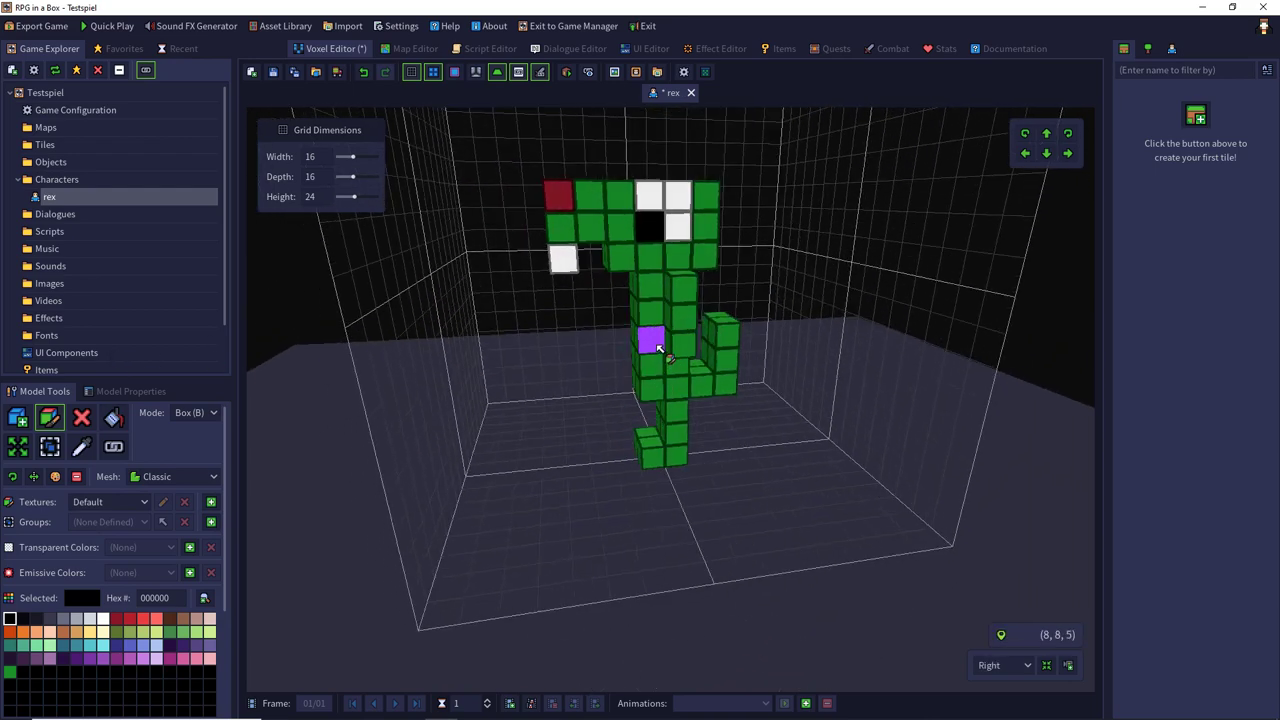
{"action": "key", "text": "ctrl+s"}
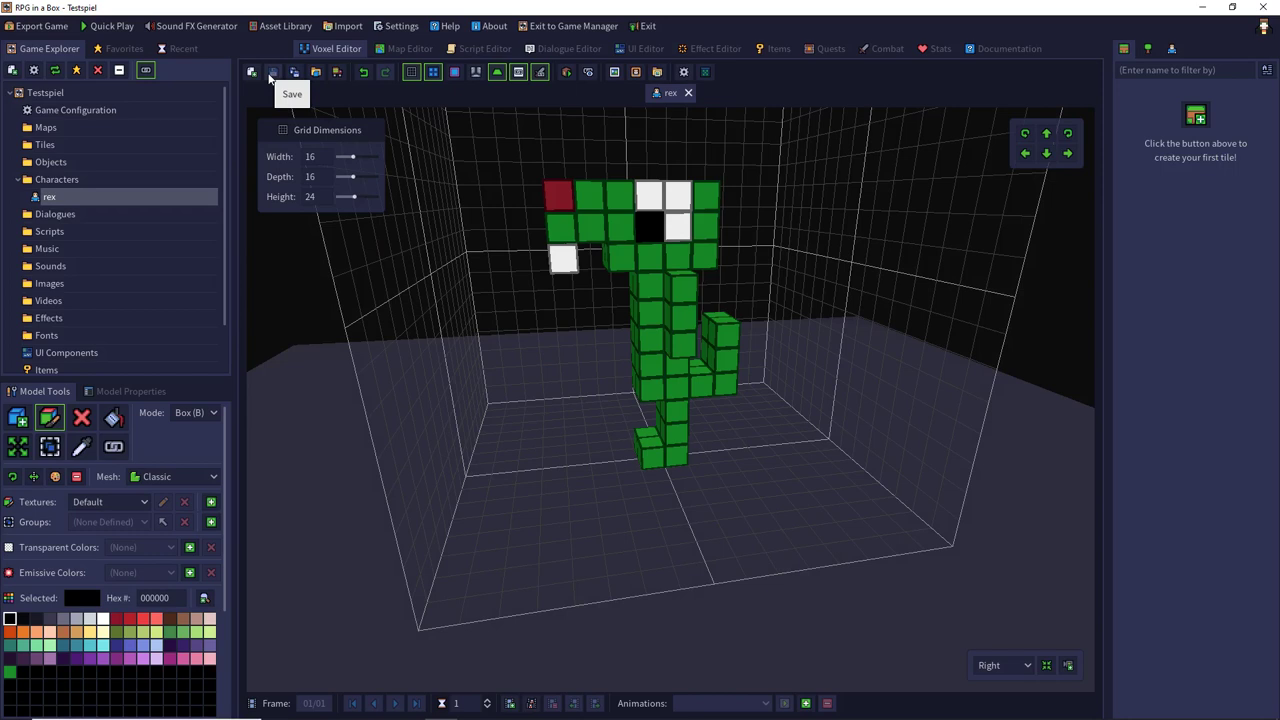
Save rex, then paint the green voxel beside the red nose black as a nostril.
{"action": "left_click", "coordinate": [271, 75]}
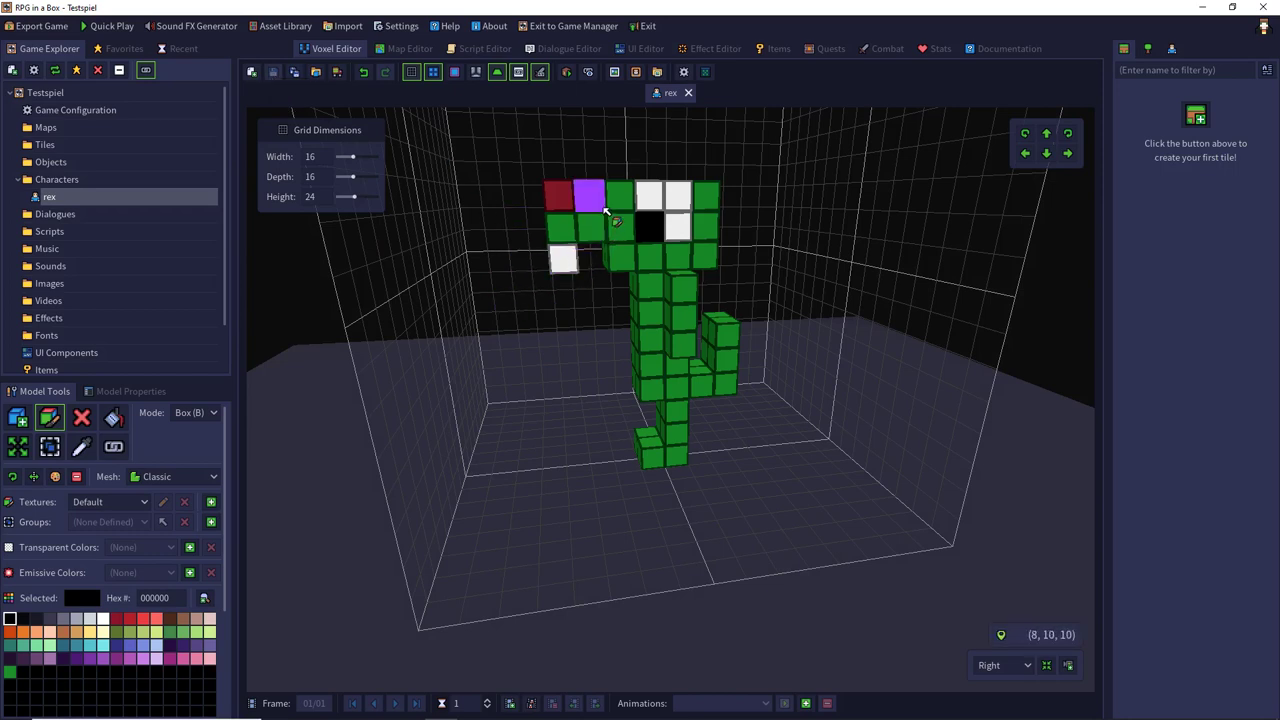
{"action": "left_click", "coordinate": [589, 195]}
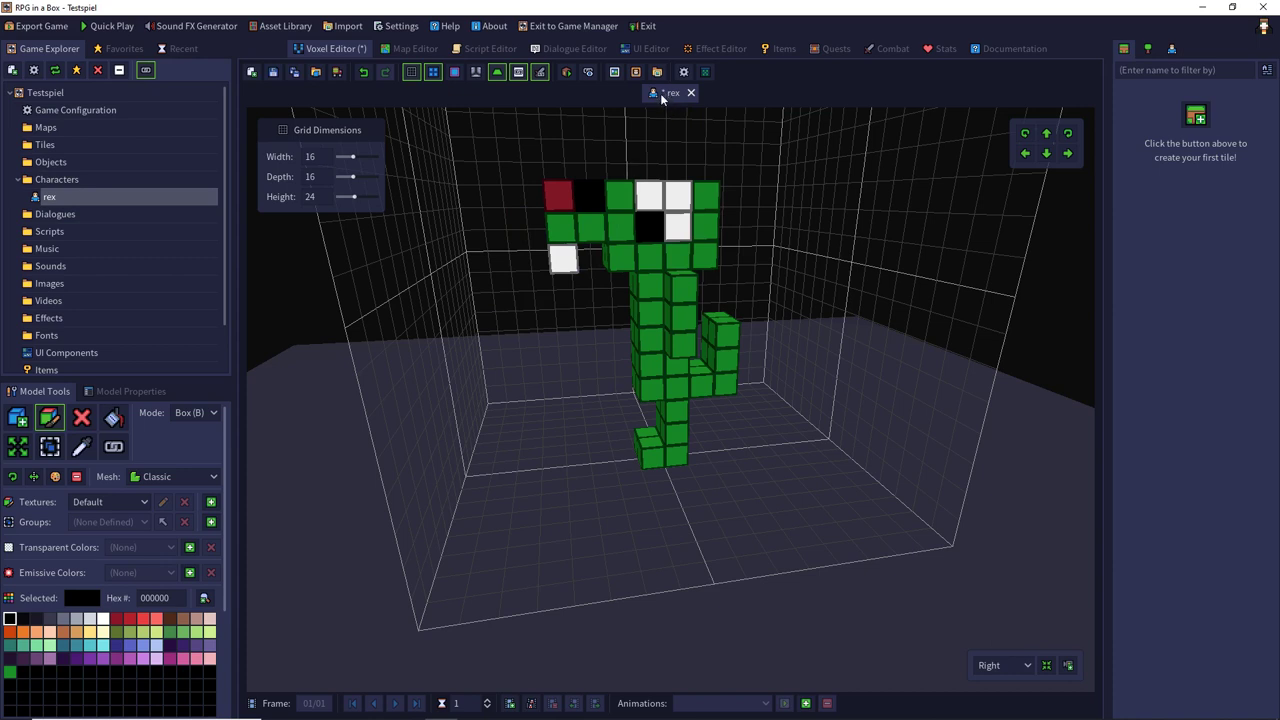
Close the rex model and confirm discarding the unsaved black nostril voxel.
{"action": "left_click", "coordinate": [690, 92]}
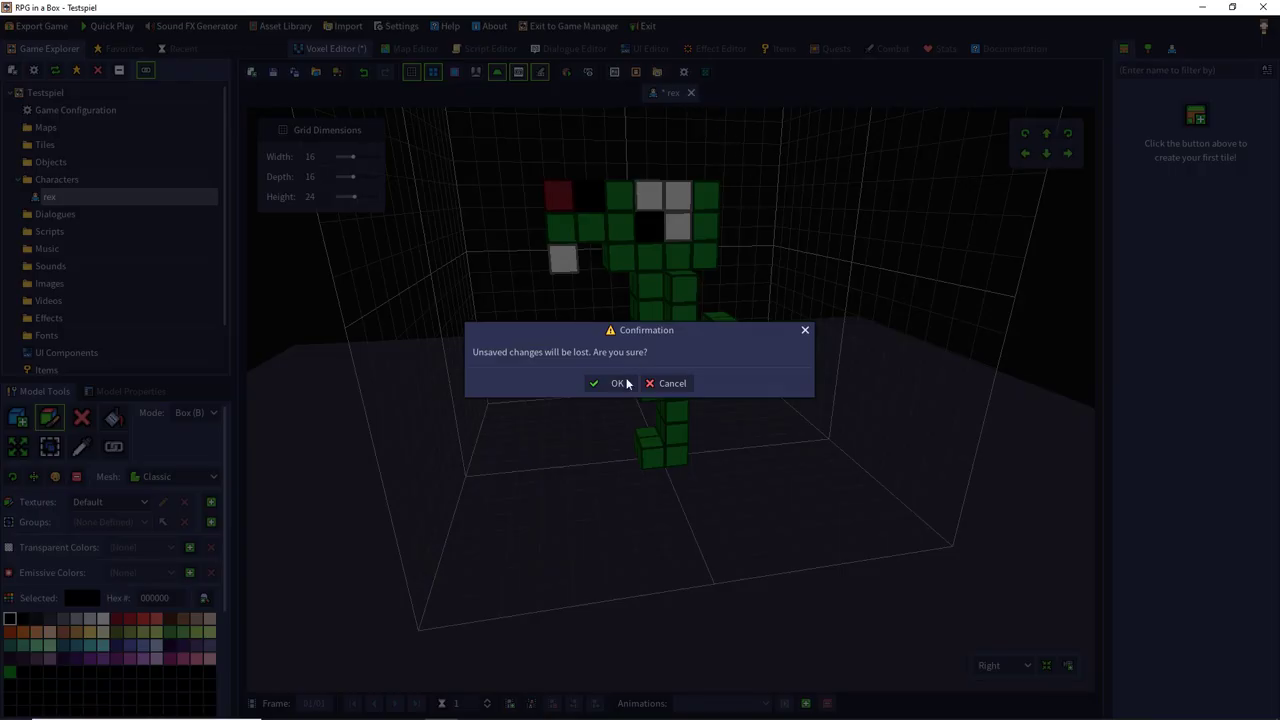
{"action": "left_click", "coordinate": [608, 384]}
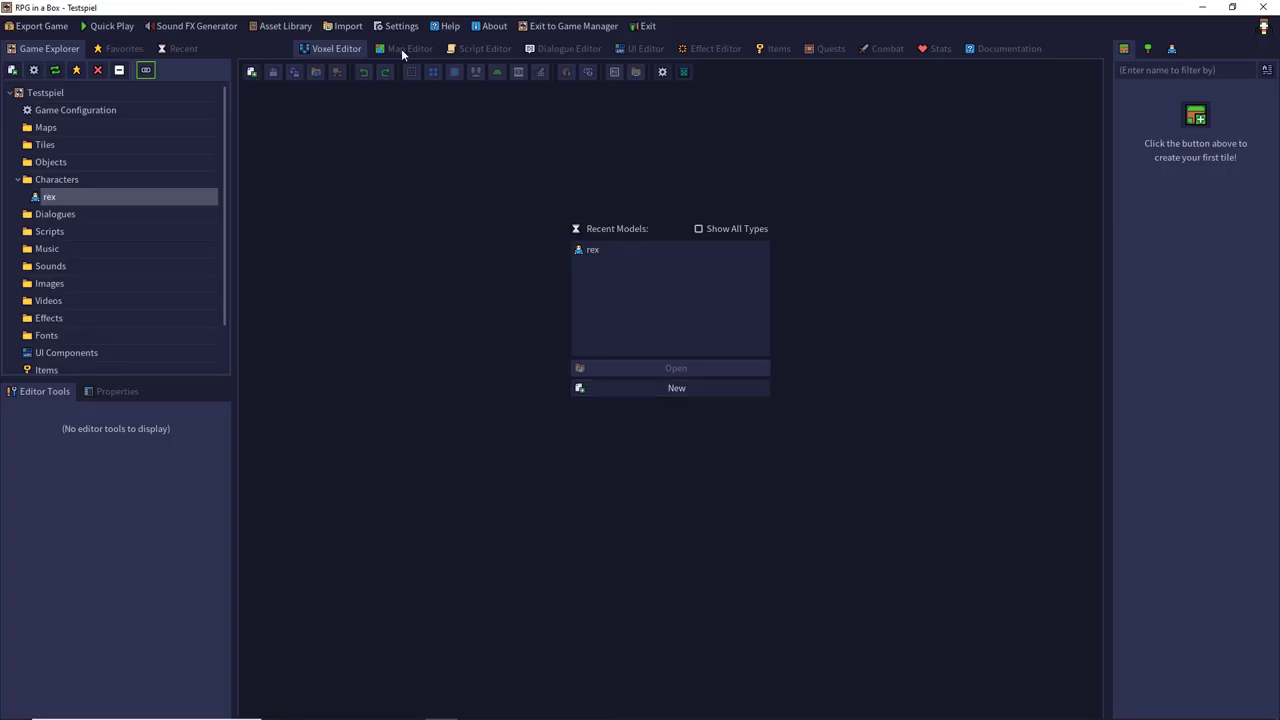
{"action": "double_click", "coordinate": [52, 198]}
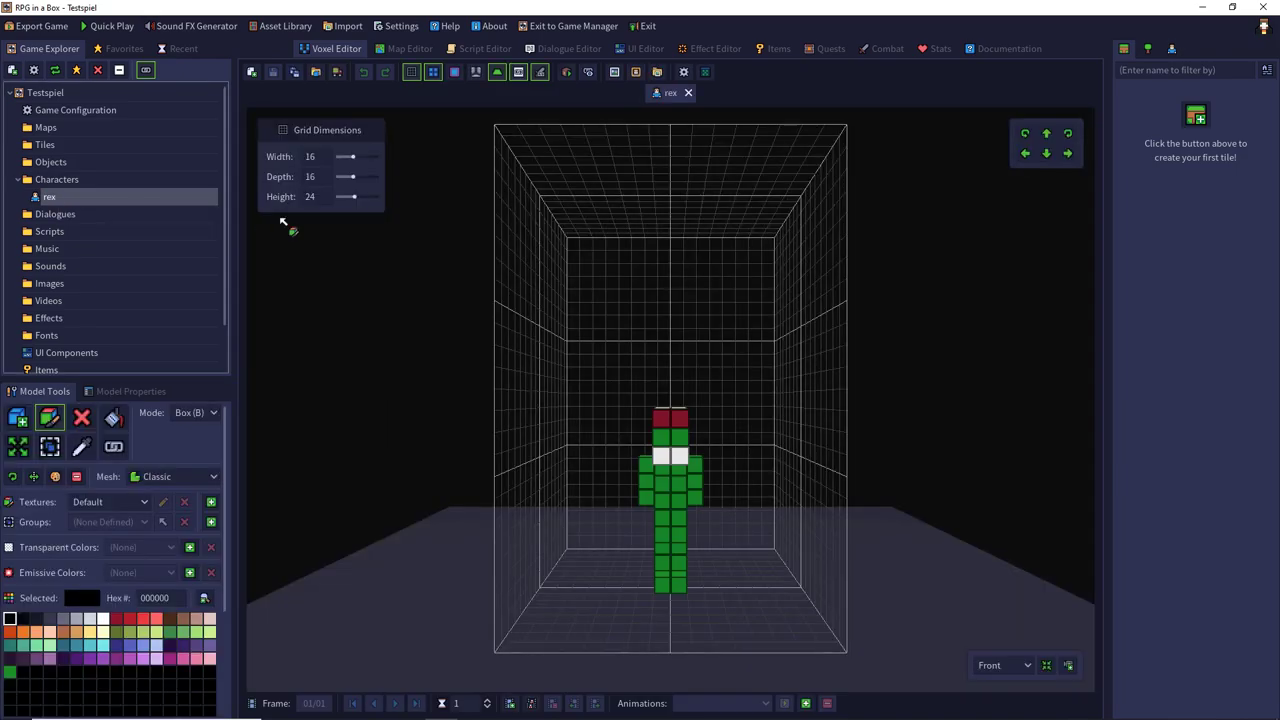
{"action": "right_click_drag", "start_coordinate": [398, 274], "coordinate": [560, 322]}
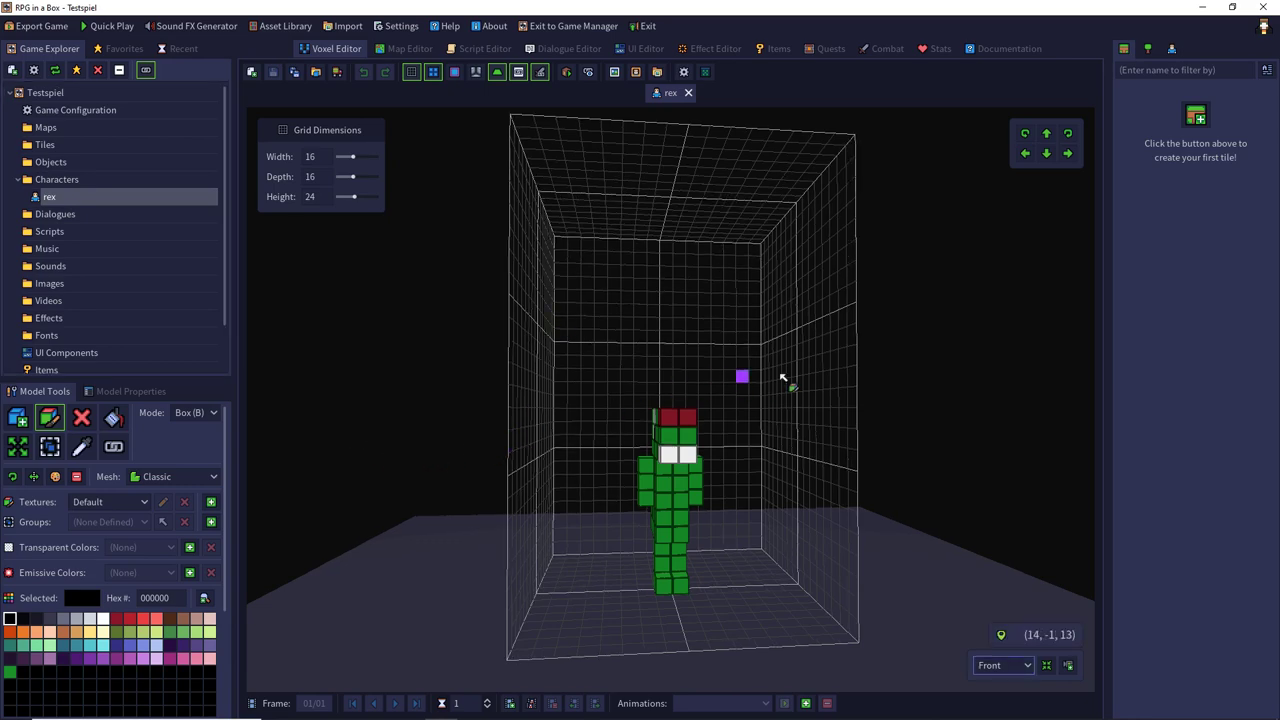
{"action": "right_click_drag", "start_coordinate": [789, 383], "coordinate": [663, 384]}
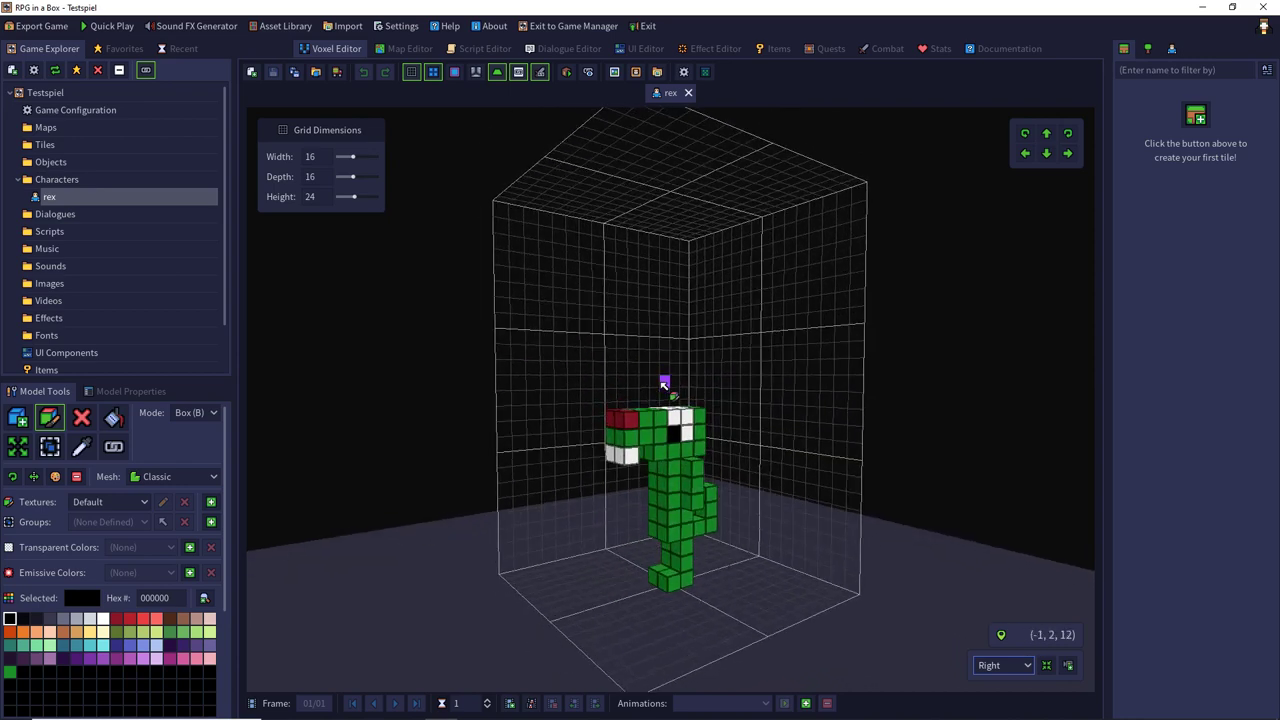